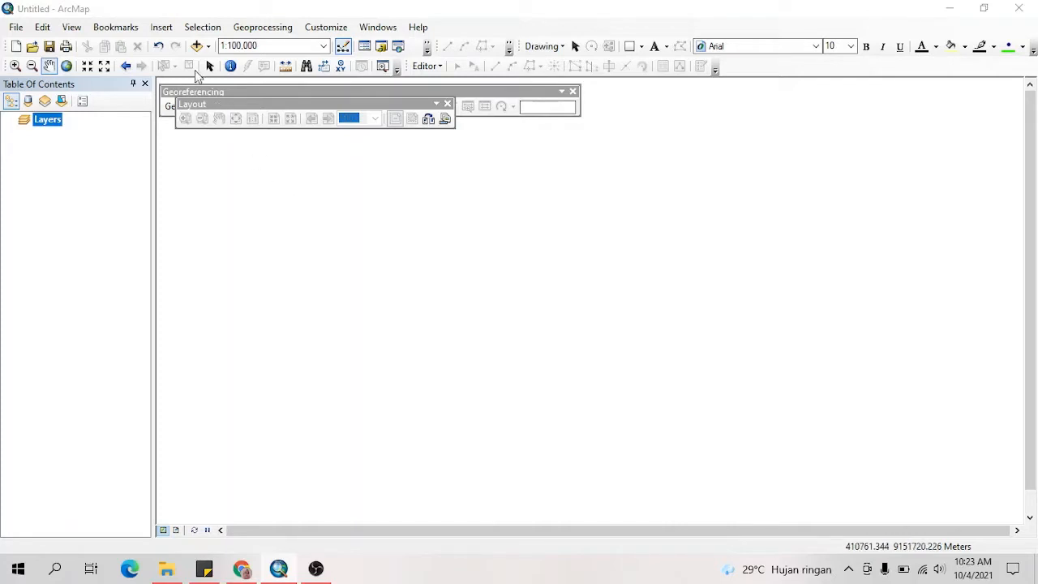
Step: Add the MergeIntersPL2012kedua_10Selection.shp shapefile from the 2012 folder of PL Series Sumber RTRW to the map
click(195, 46)
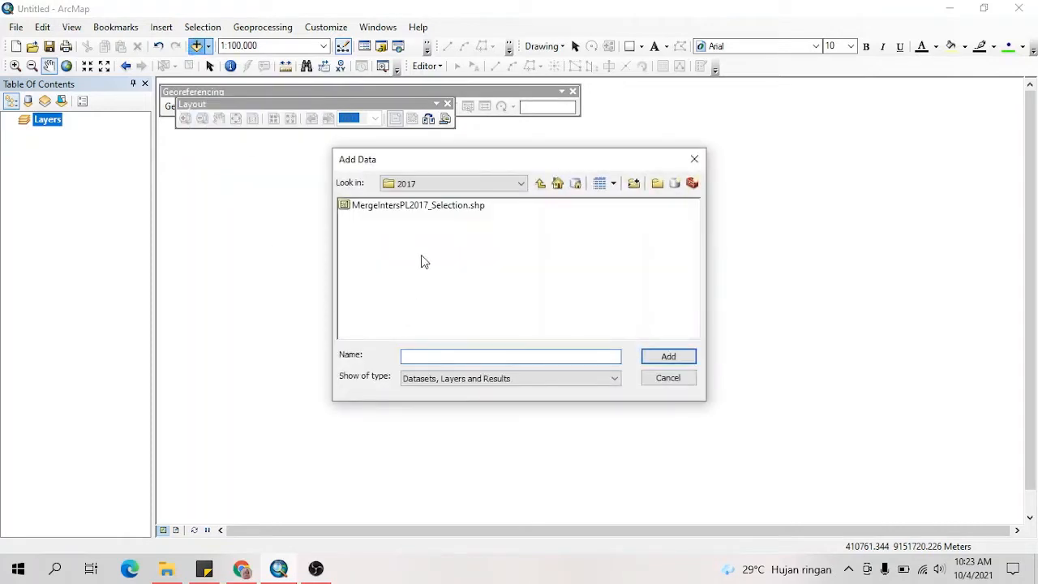
click(484, 185)
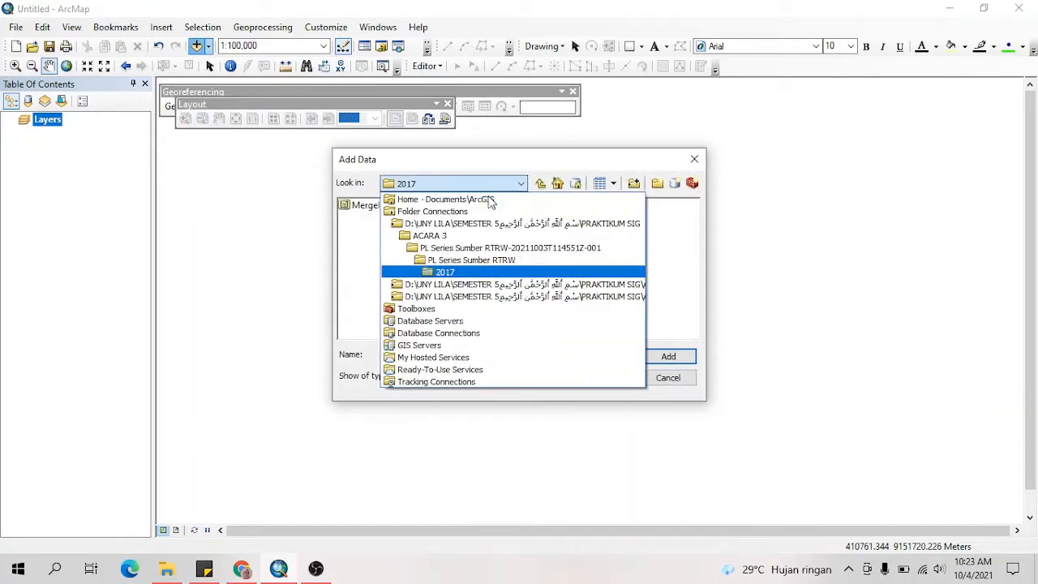
click(458, 260)
double_click(375, 208)
click(375, 209)
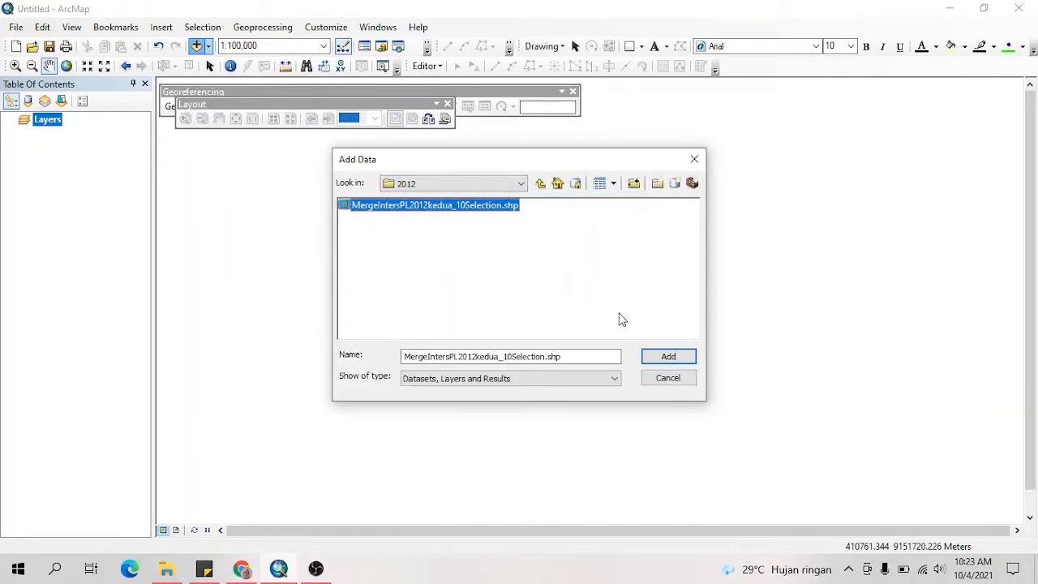
click(669, 357)
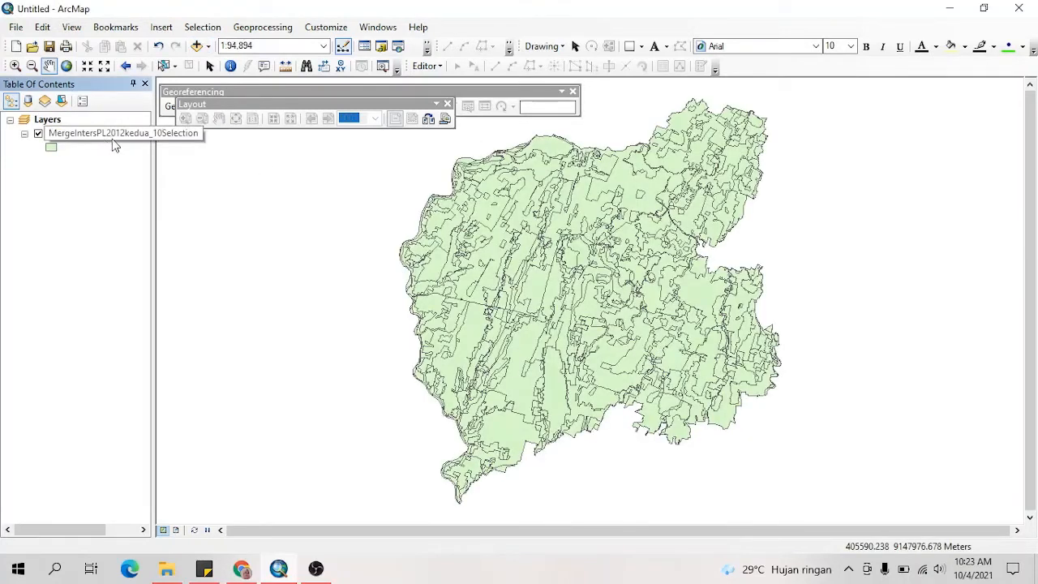
Step: Add the MergeIntersPL2017_Selection.shp shapefile from the 2017 folder of PL Series Sumber RTRW to the map
click(196, 46)
click(480, 185)
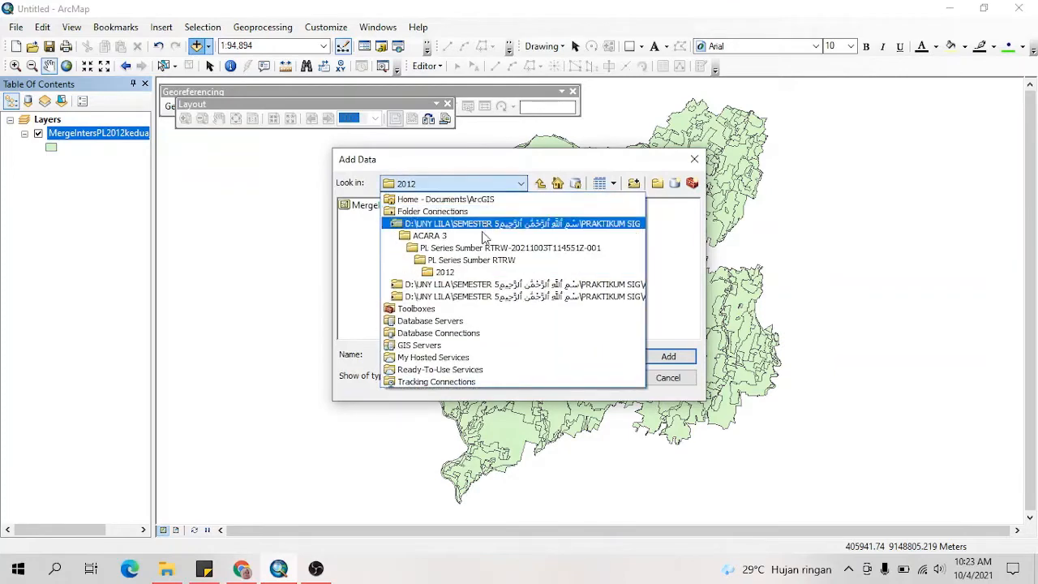
click(485, 261)
double_click(364, 217)
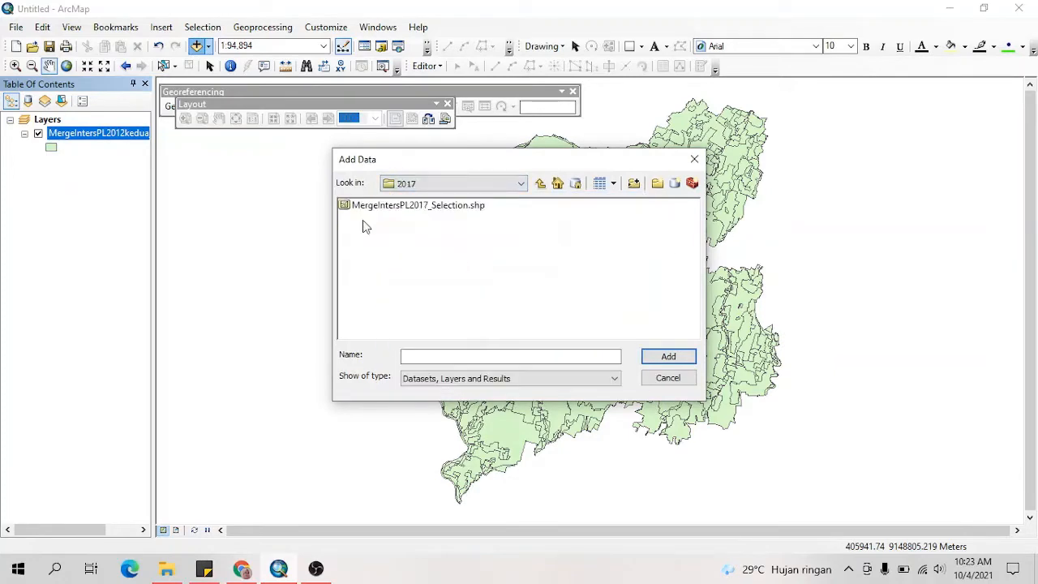
click(378, 207)
click(670, 356)
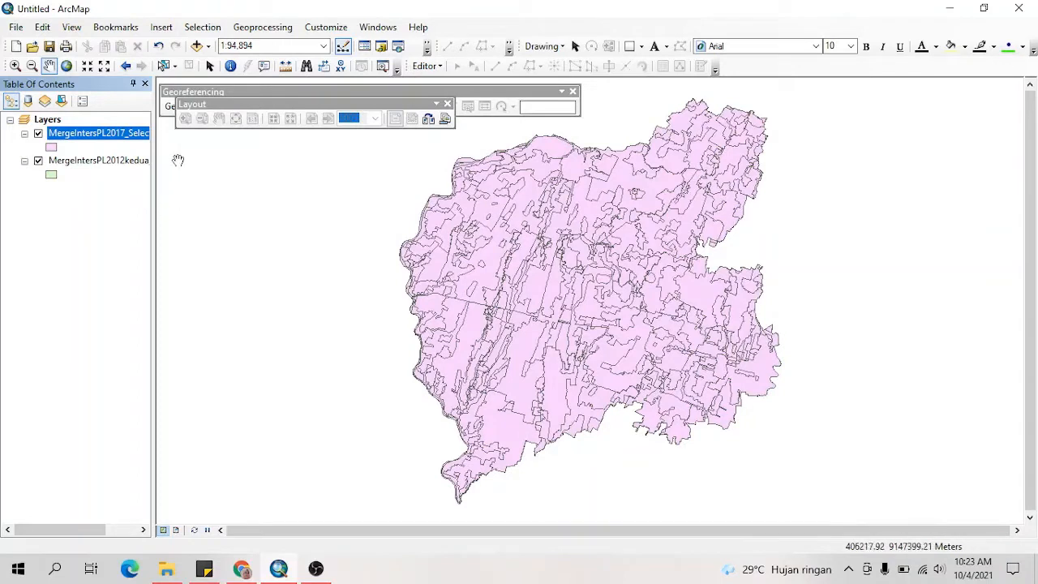
Step: Rename the MergeIntersPL2017_Selection layer as "Kab.Sleman_2017." in its layer properties
click(109, 134)
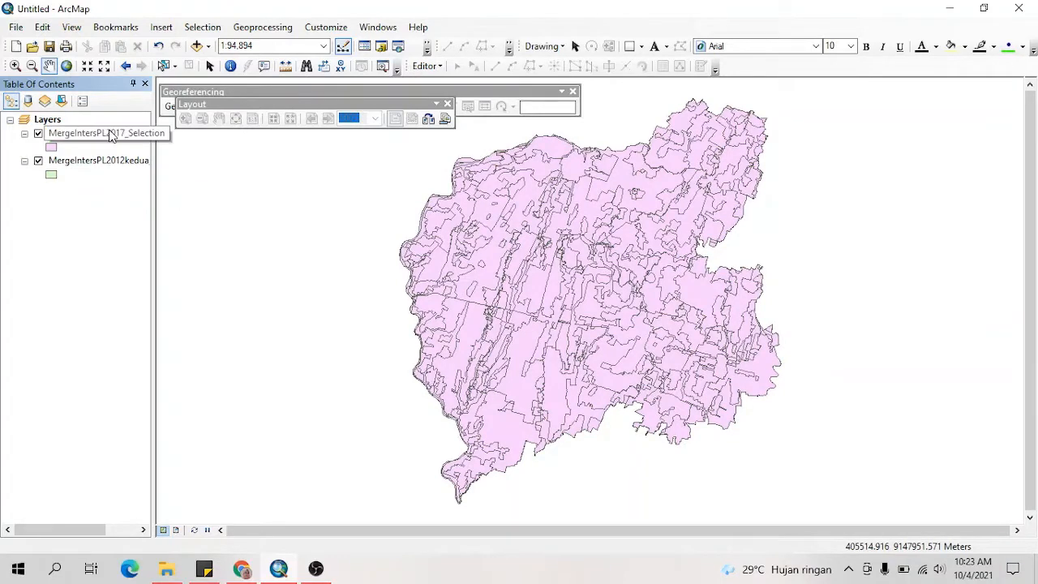
right_click(110, 134)
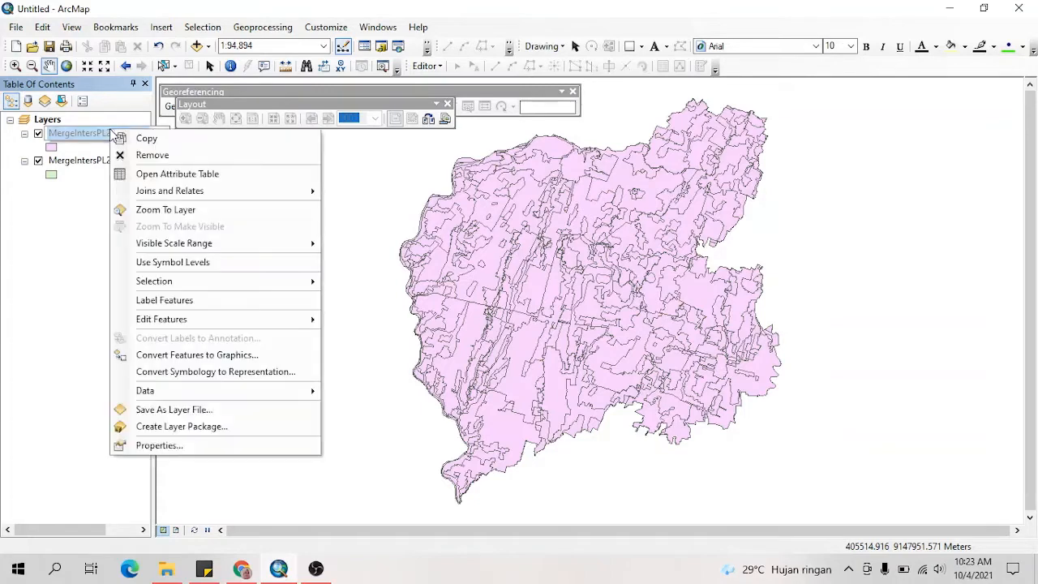
click(166, 446)
click(299, 117)
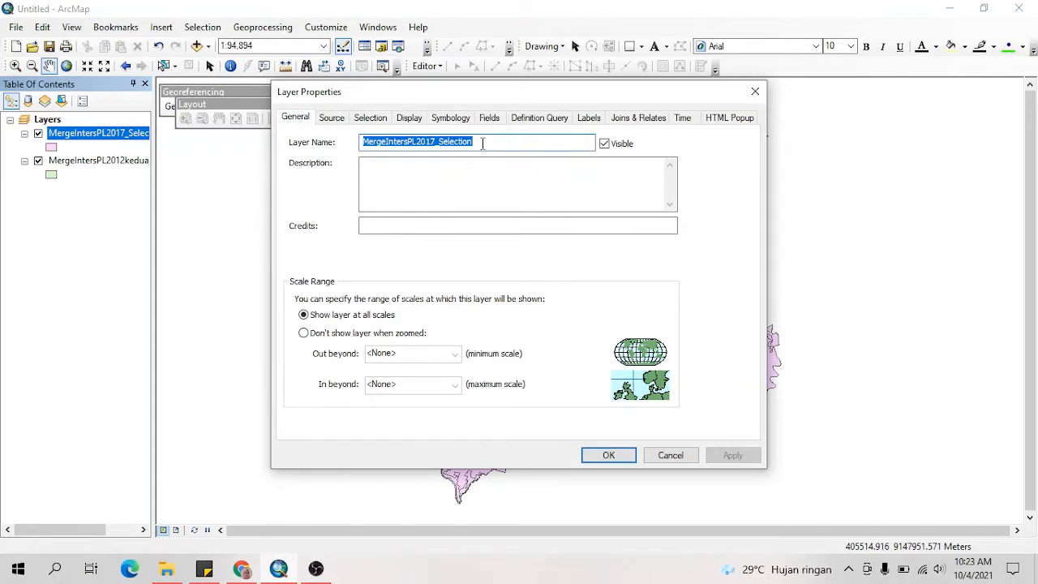
drag(482, 143, 362, 144)
text(Kab.Sleman_2017.)
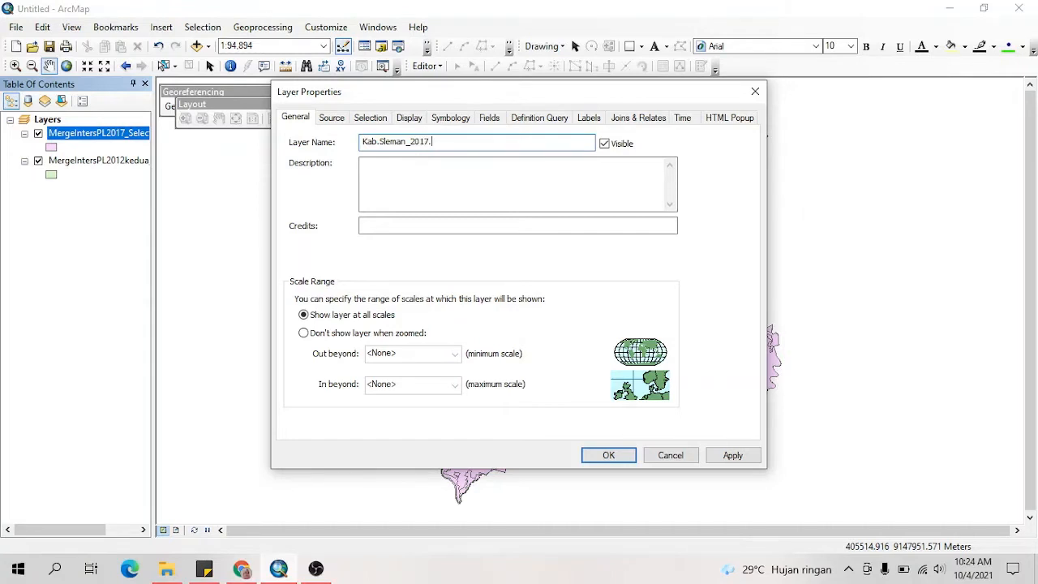
click(732, 455)
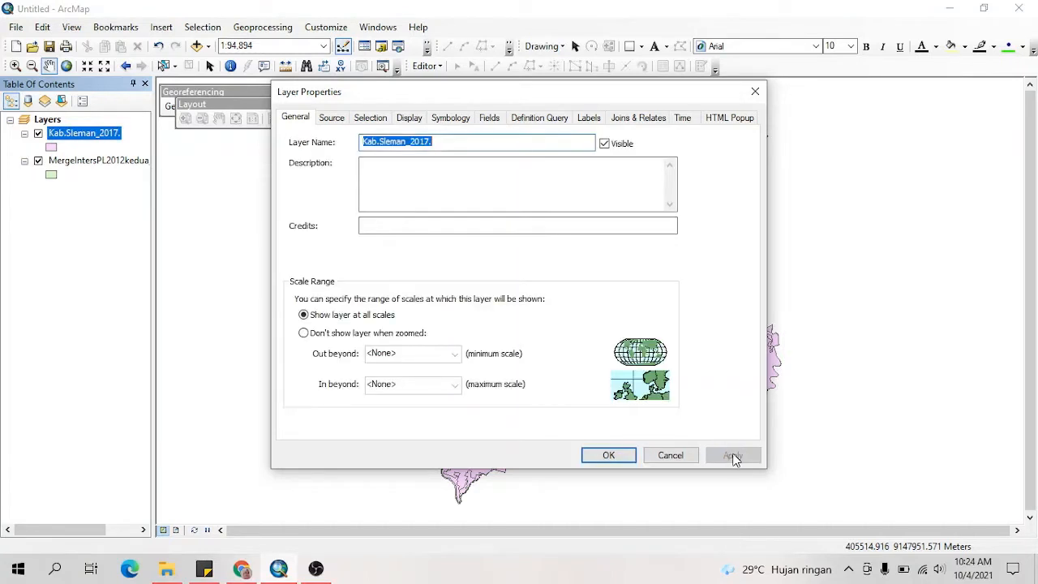
click(597, 453)
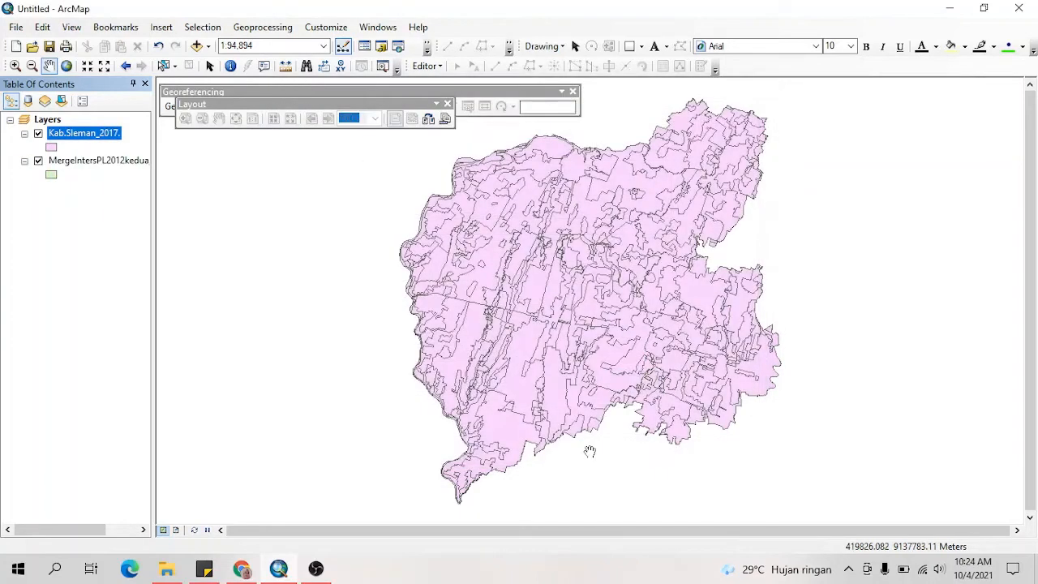
Step: Rename the MergeIntersPL2012kedua_10Selection layer as "Kab.Sleman_2012." in its layer properties
click(95, 164)
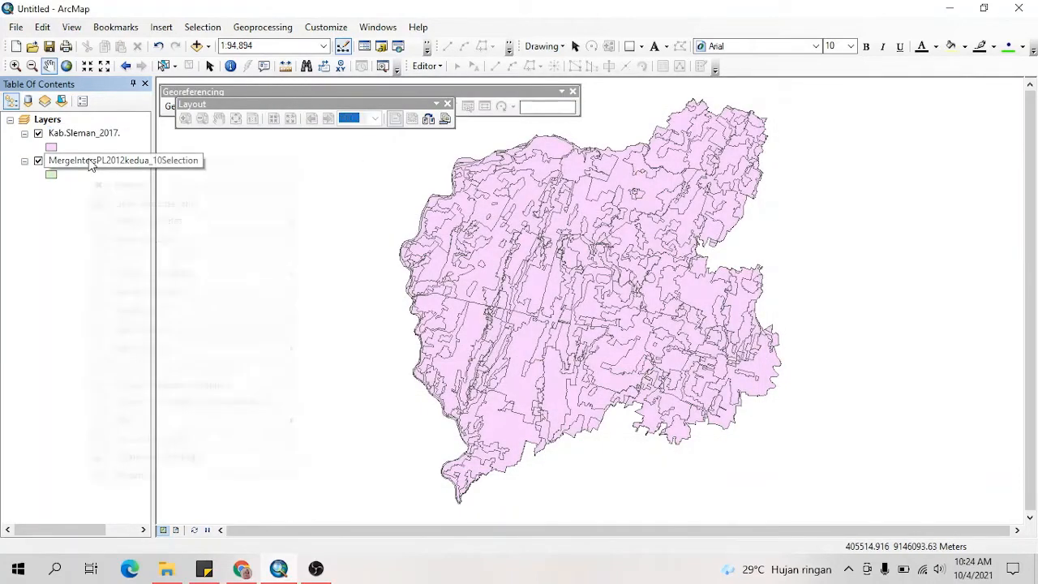
right_click(95, 166)
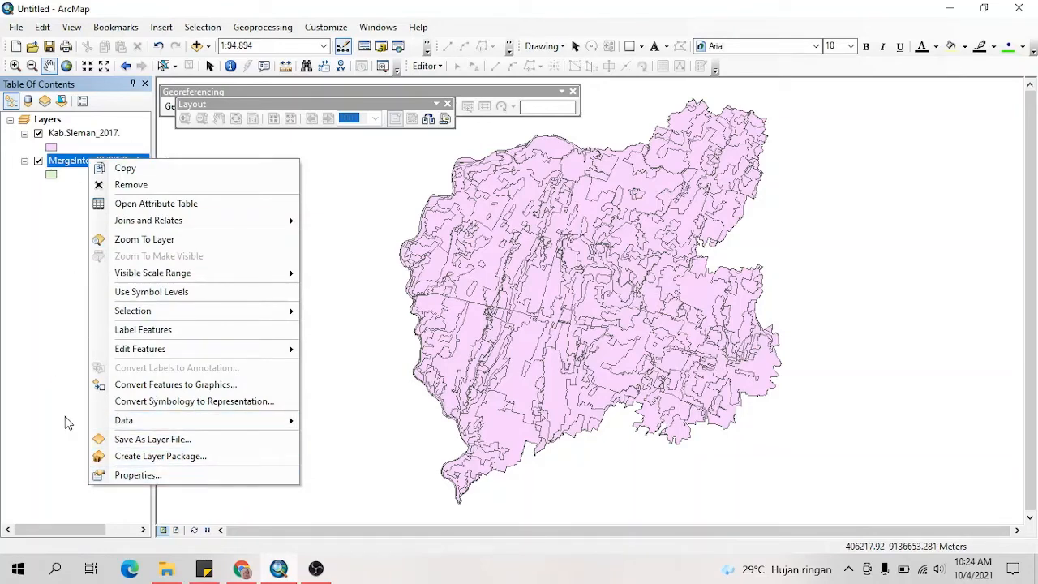
click(134, 474)
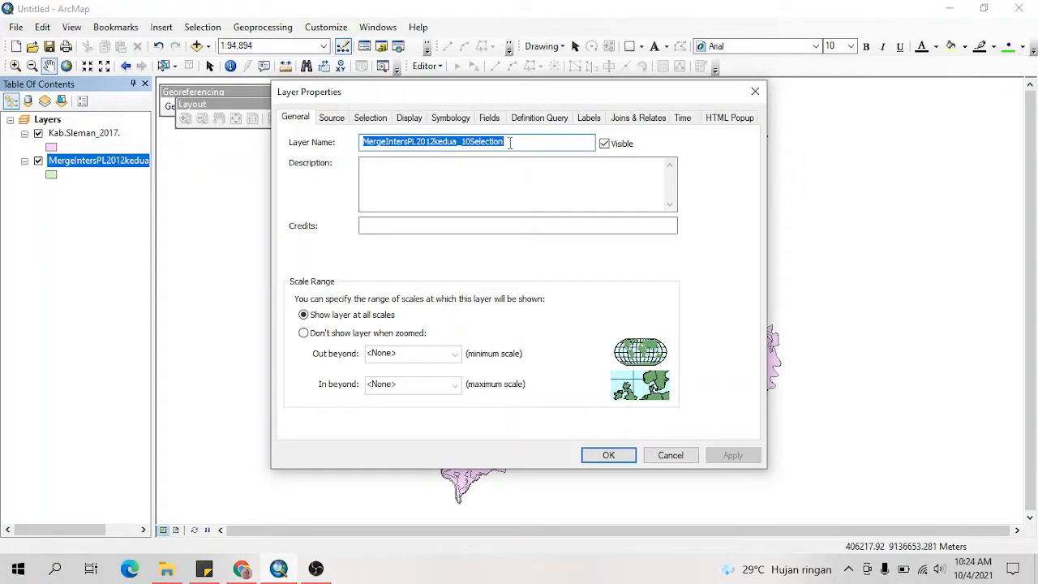
text(Kab.Sleman_2012.)
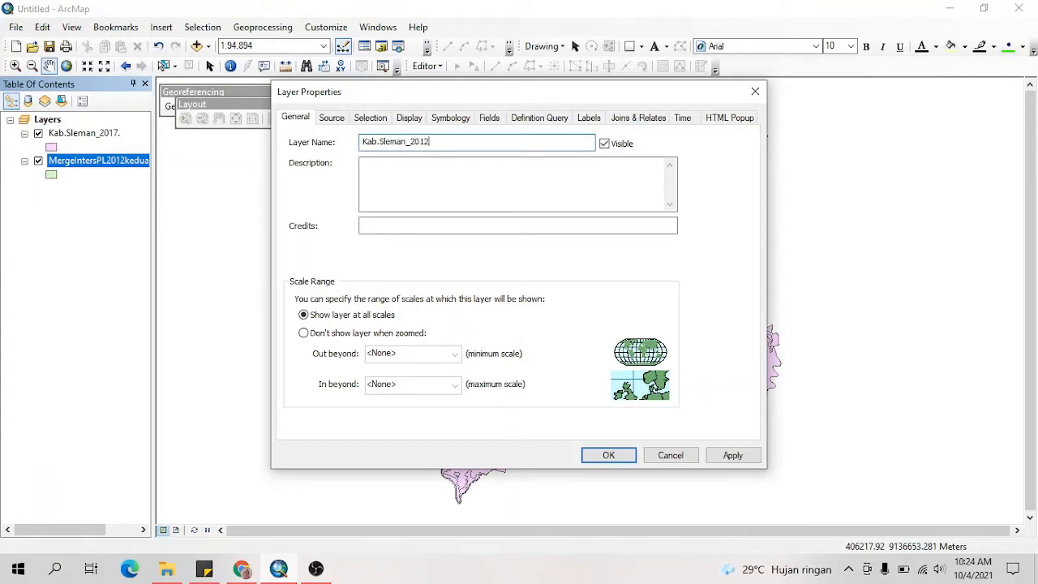
click(738, 455)
click(617, 457)
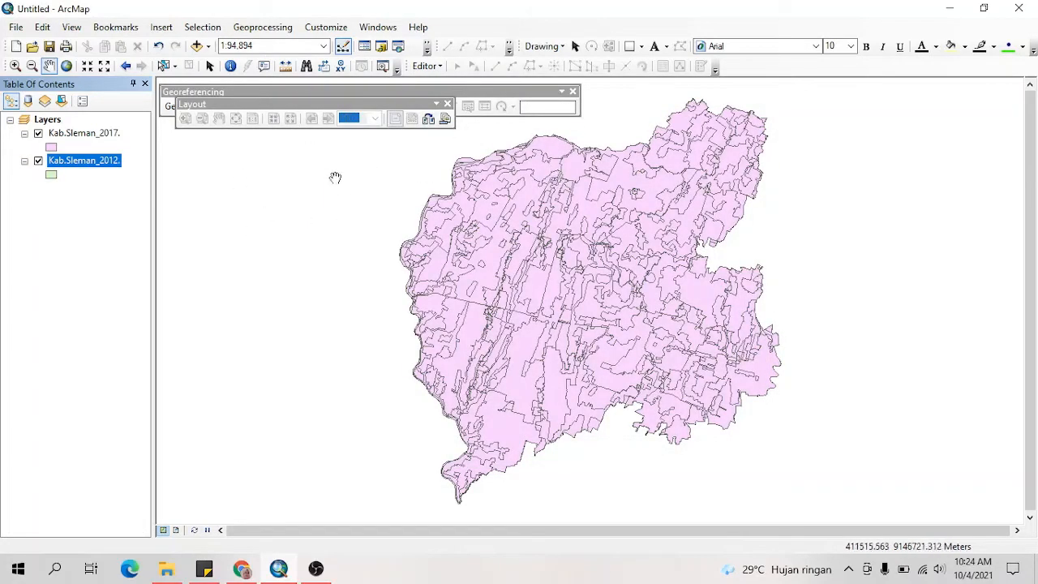
Step: Examine the land cover field PENUTUP_LA in the attribute table of the Kab.Sleman_2017. layer, and close the table
click(95, 135)
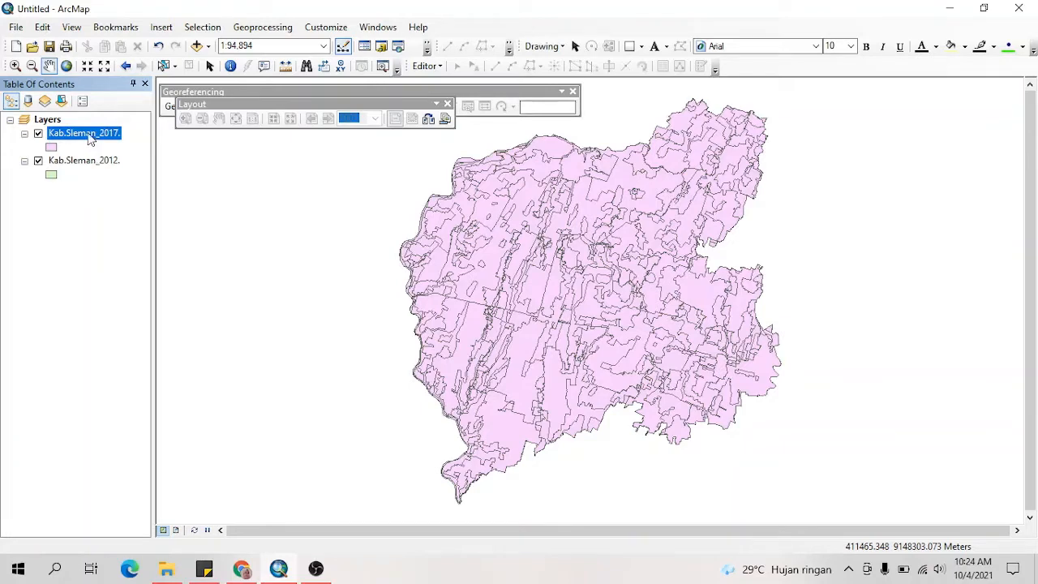
right_click(89, 137)
click(112, 178)
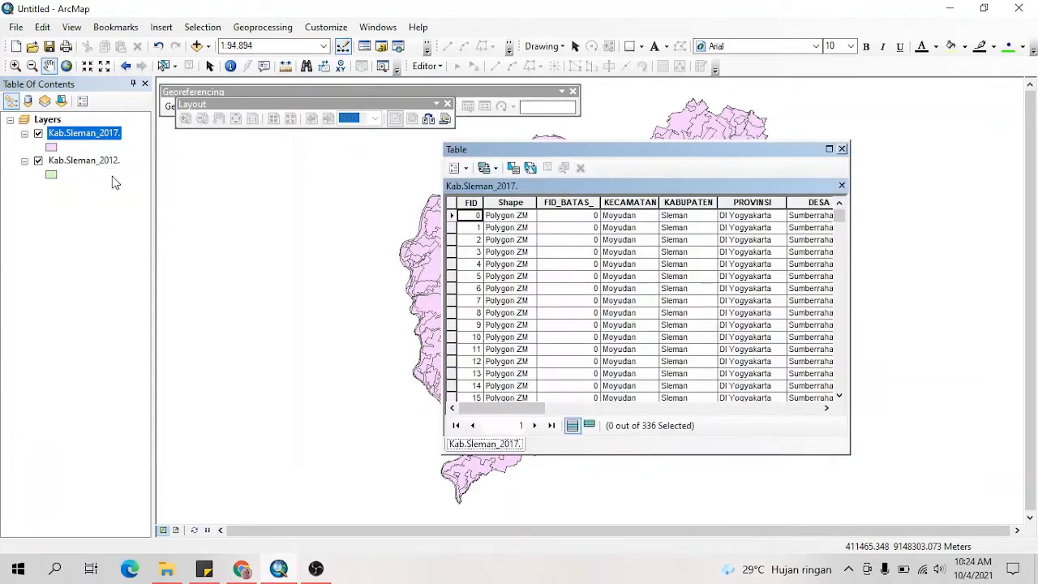
drag(533, 408, 703, 390)
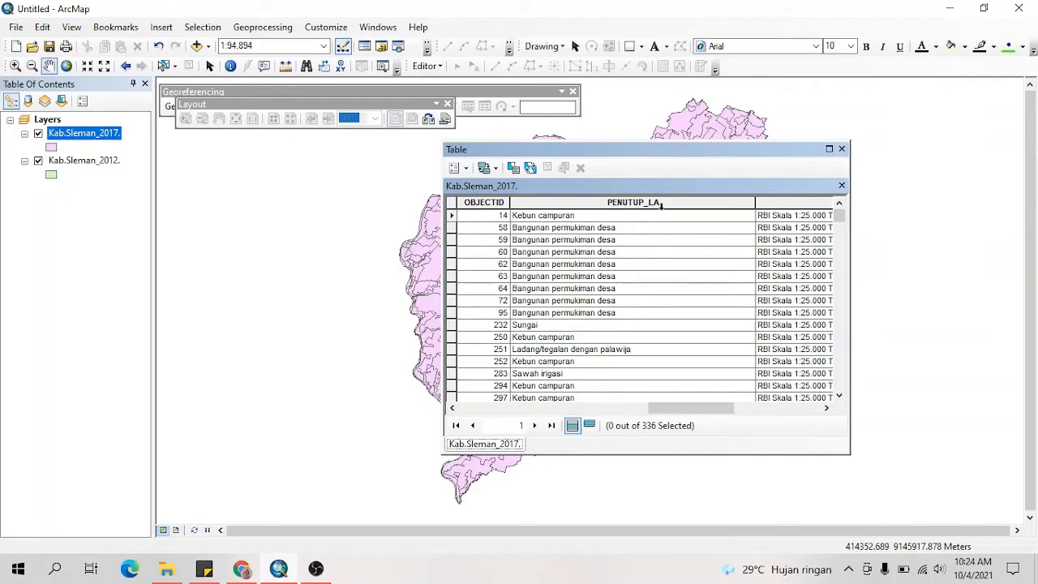
click(841, 148)
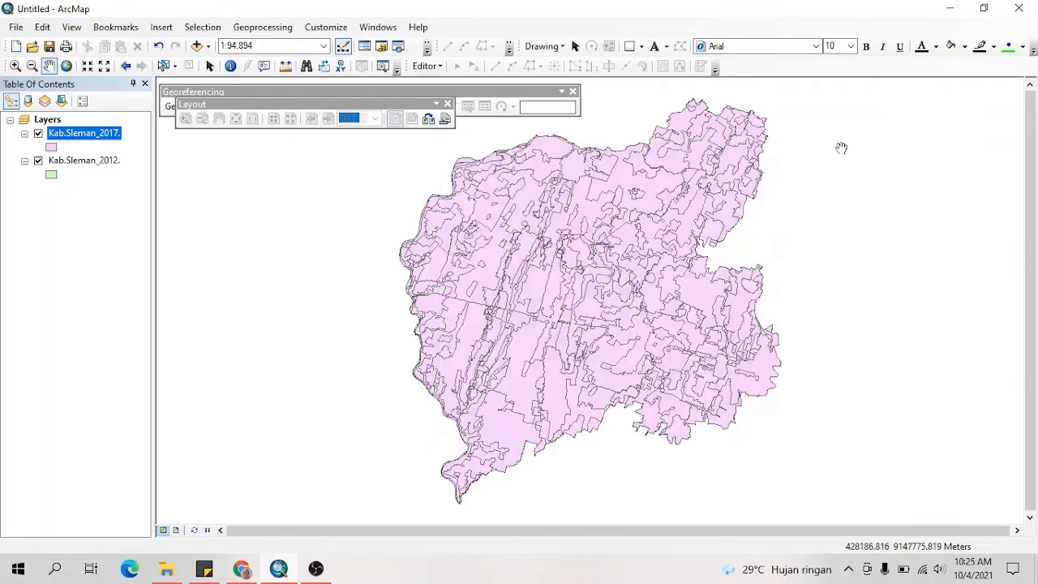
Step: Set the Kab.Sleman_2017. layer's symbology to unique-value categories based on the PENUTUP_LA field
right_click(87, 135)
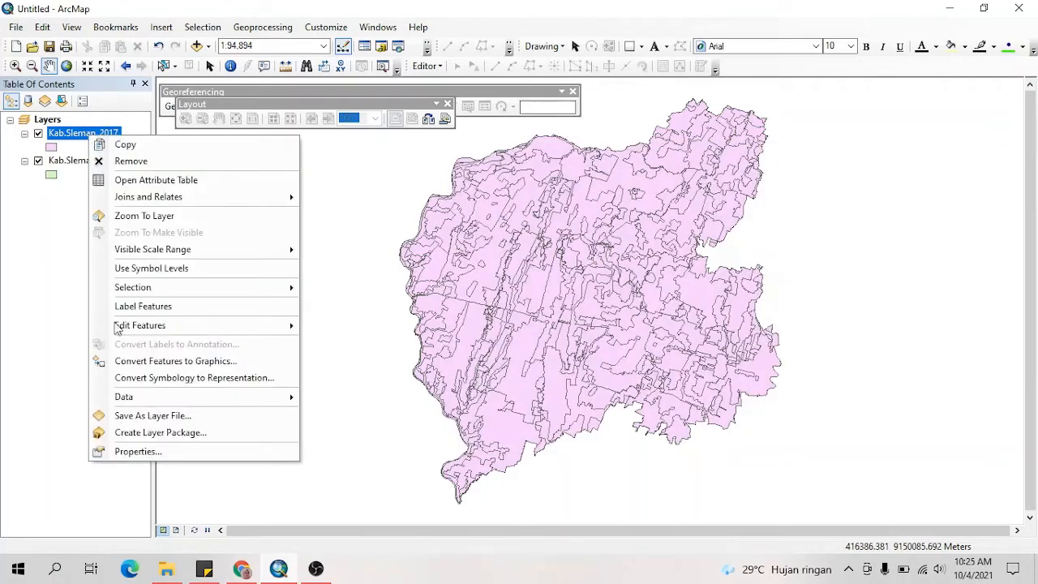
click(134, 450)
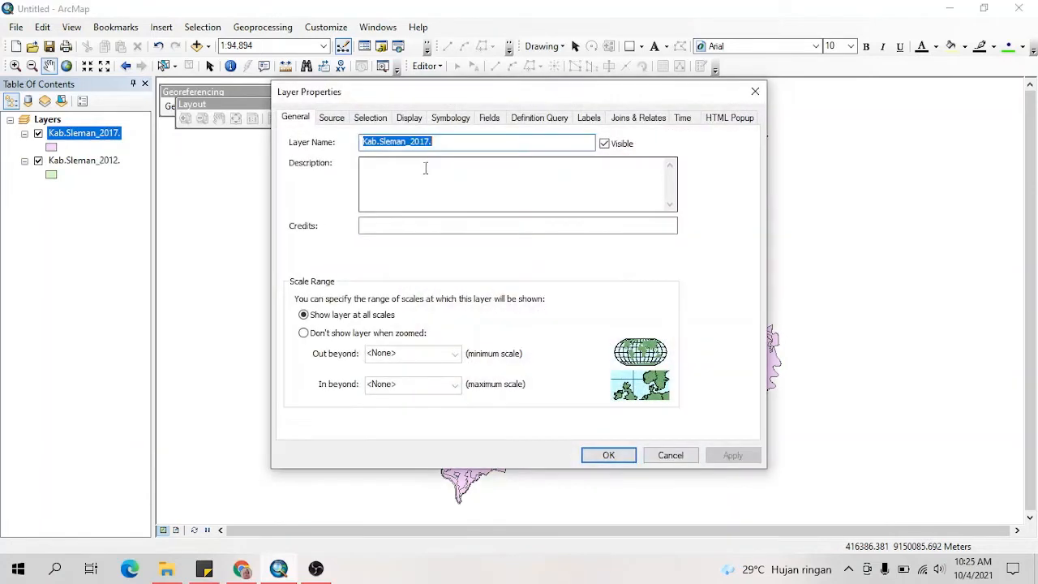
click(451, 118)
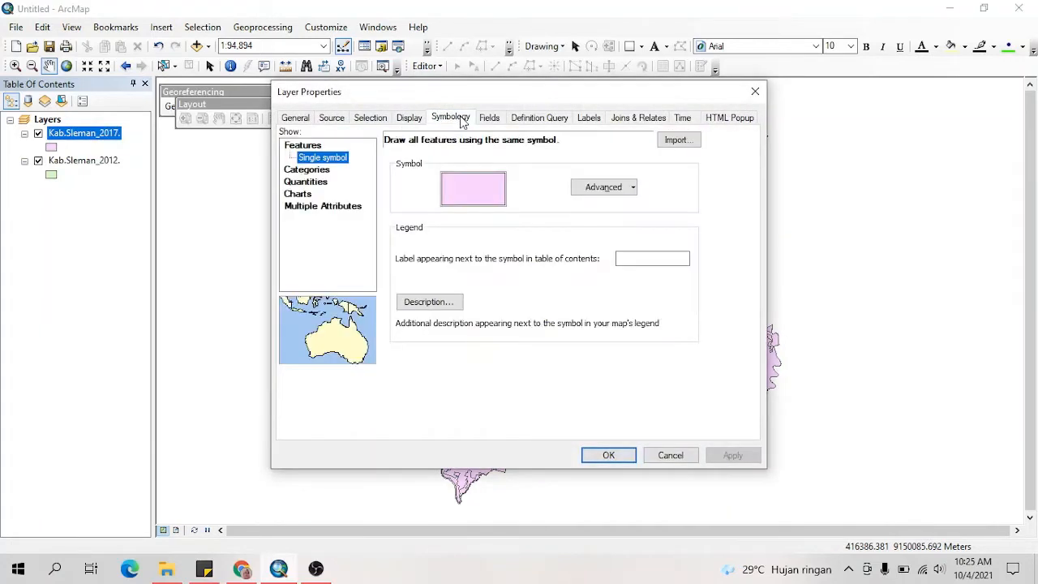
click(321, 171)
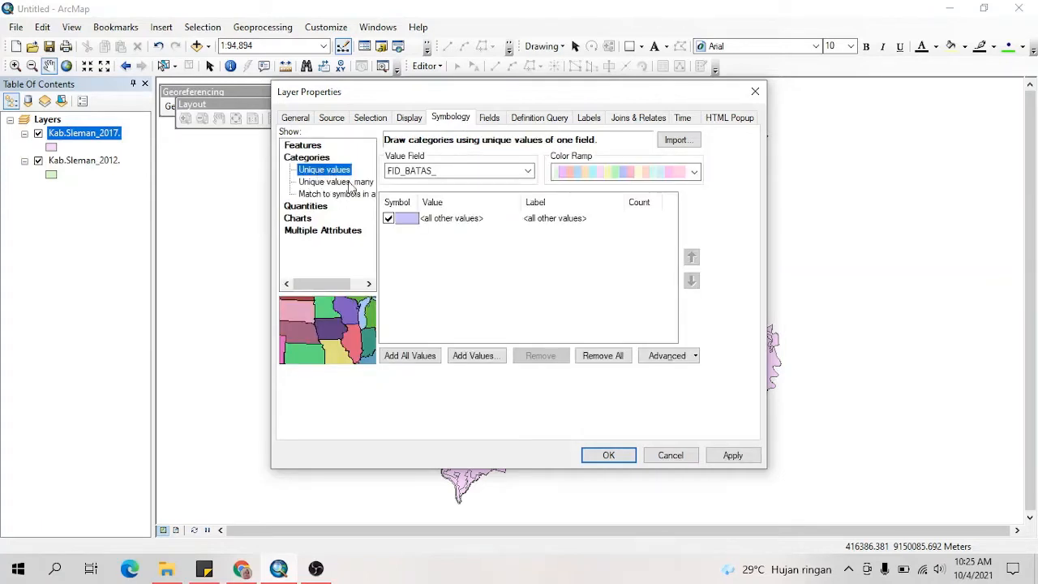
click(458, 172)
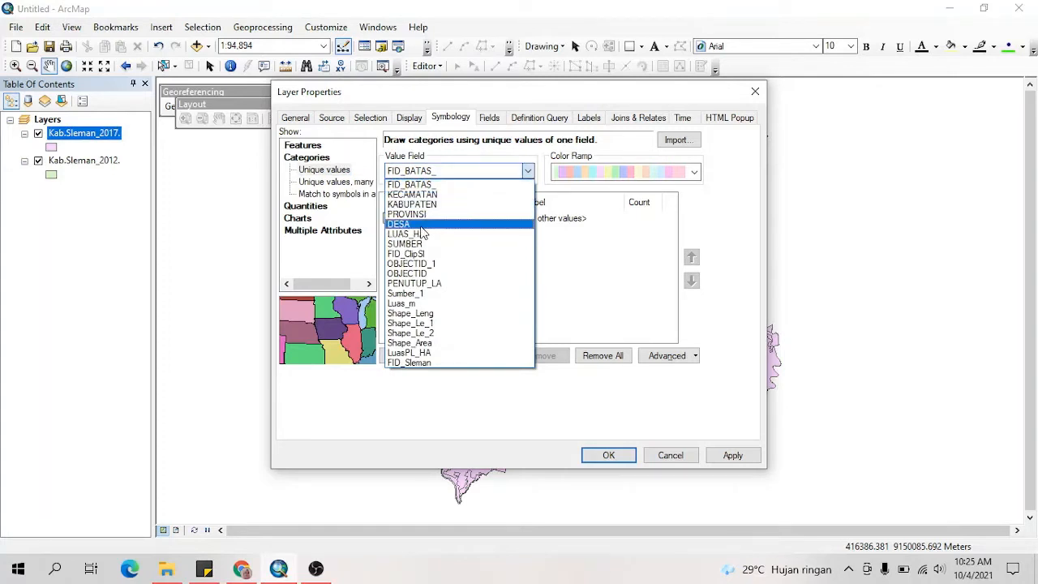
click(447, 286)
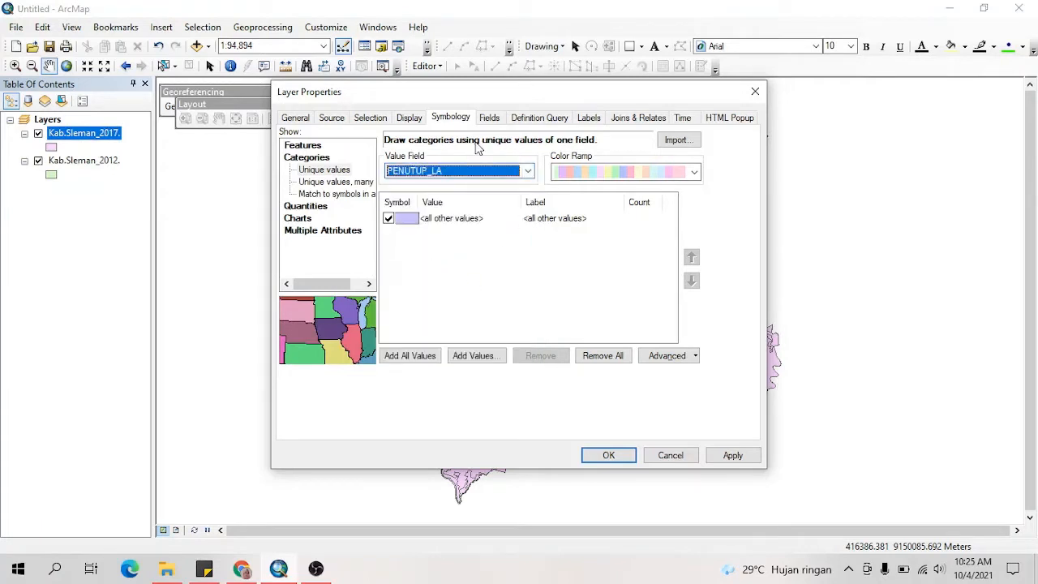
Step: Add all PENUTUP_LA values to the 2017 layer's symbology, exclude the all other values class, and apply the symbology
click(421, 358)
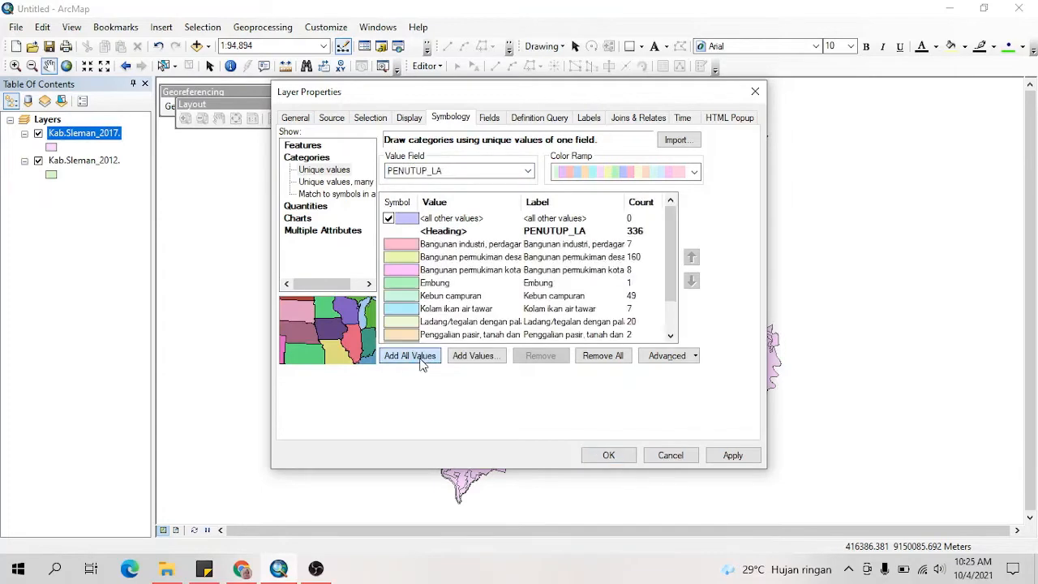
click(389, 219)
click(388, 219)
click(733, 455)
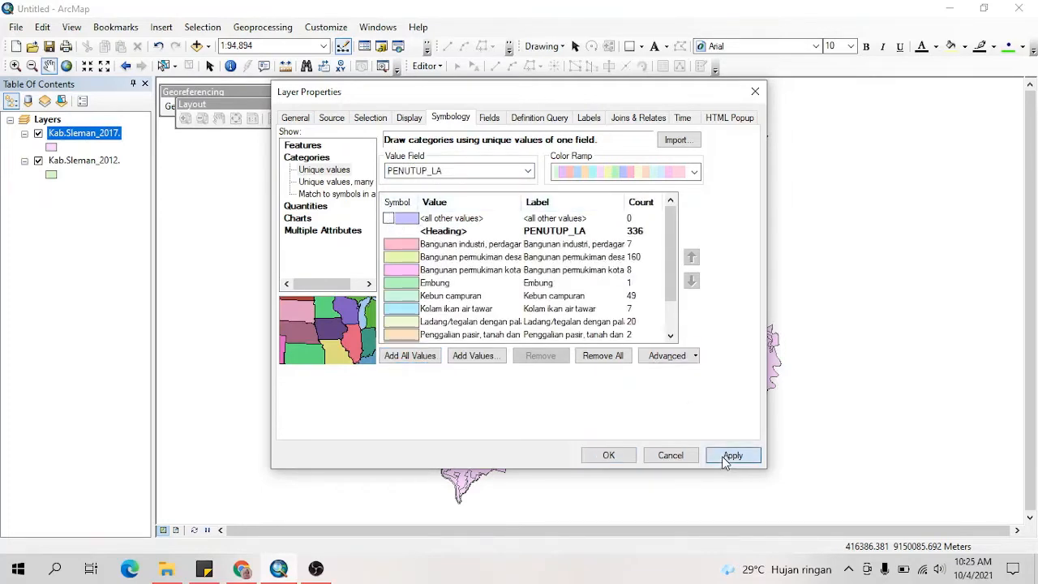
click(622, 456)
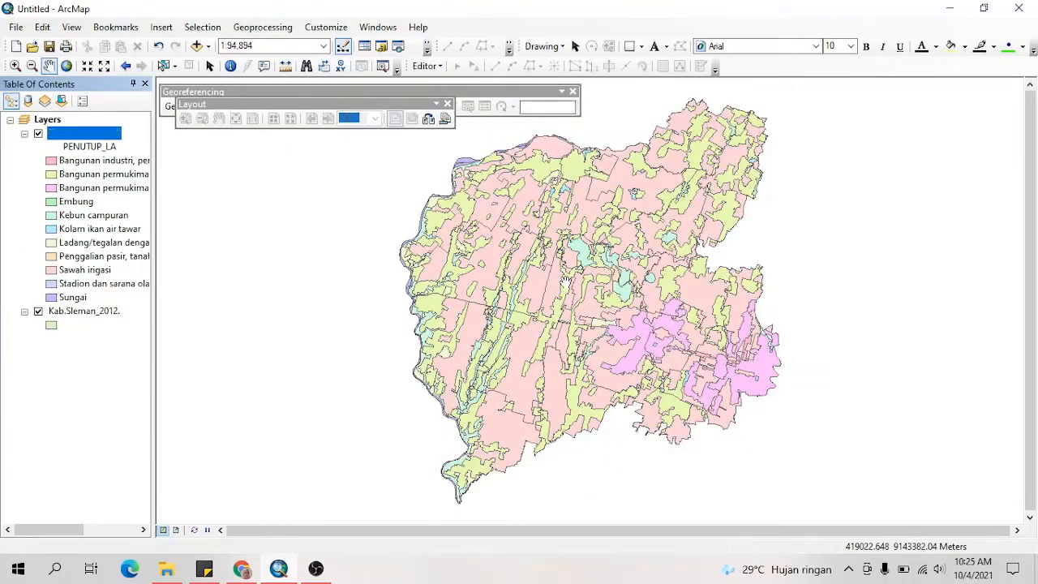
drag(532, 299, 537, 283)
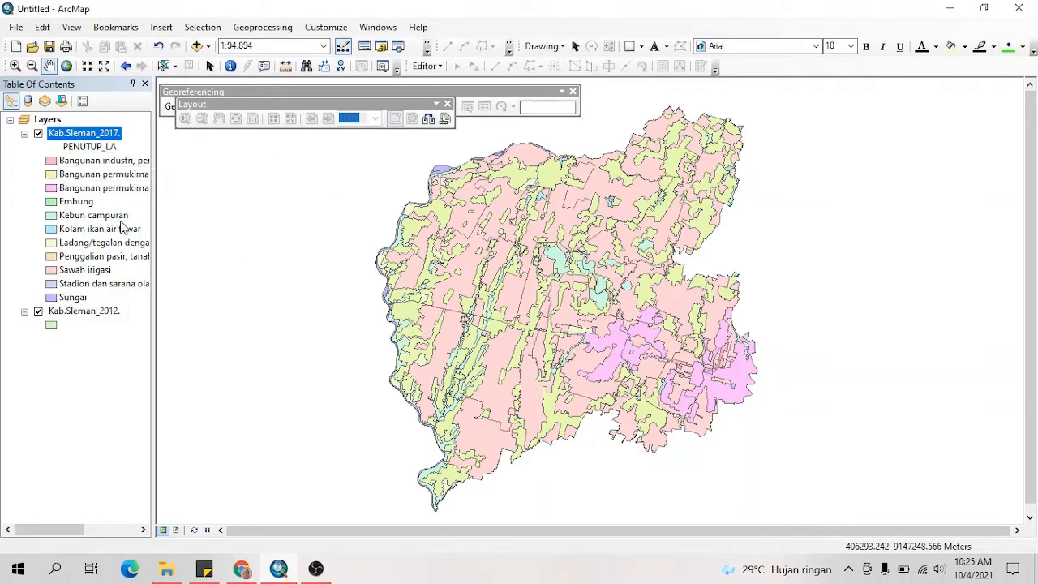
Step: Examine the land cover field KETERANGAN in the attribute table of the Kab.Sleman_2012. layer, and close the table
click(82, 315)
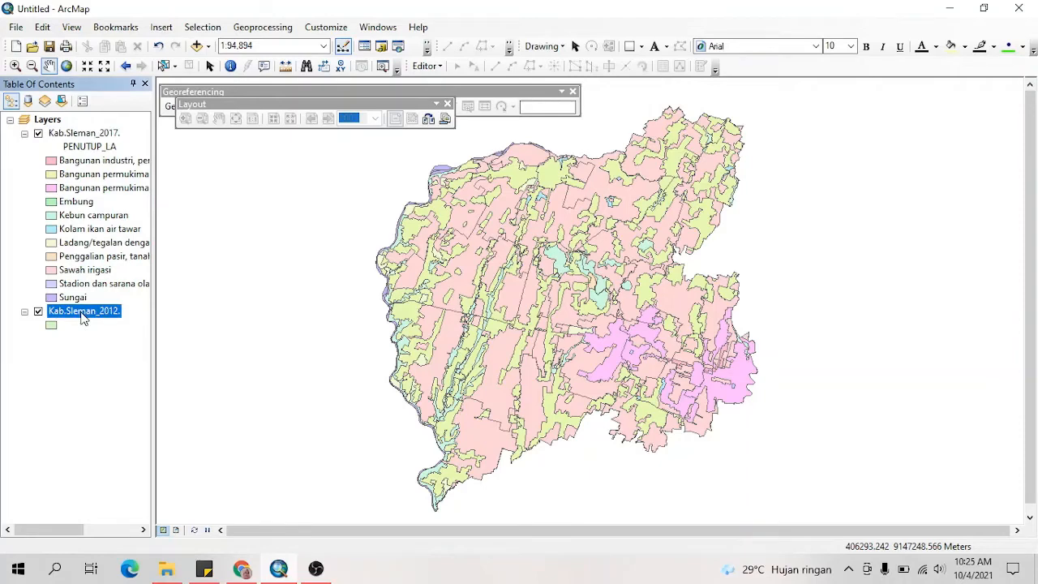
right_click(83, 316)
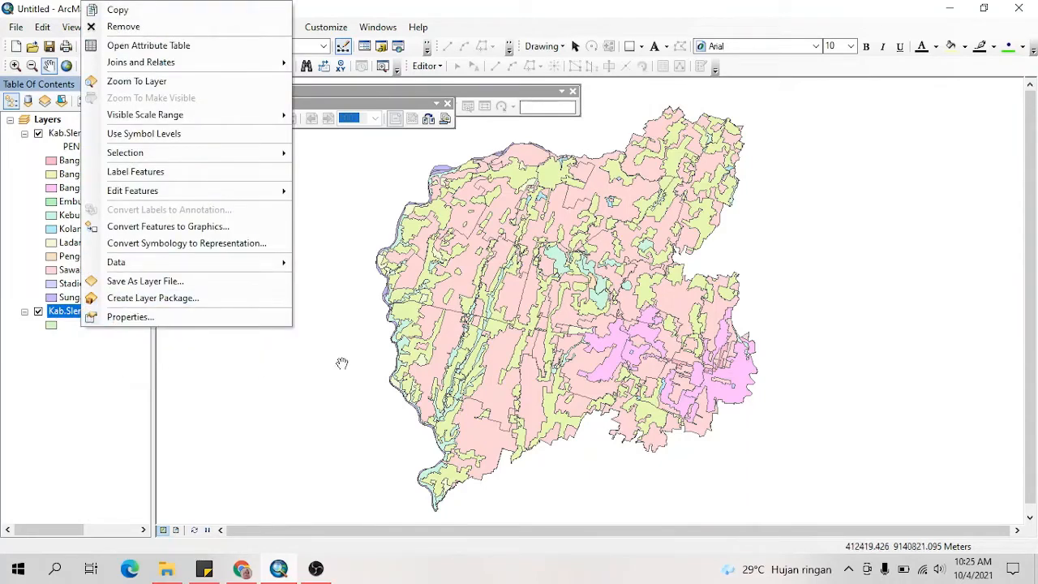
click(215, 46)
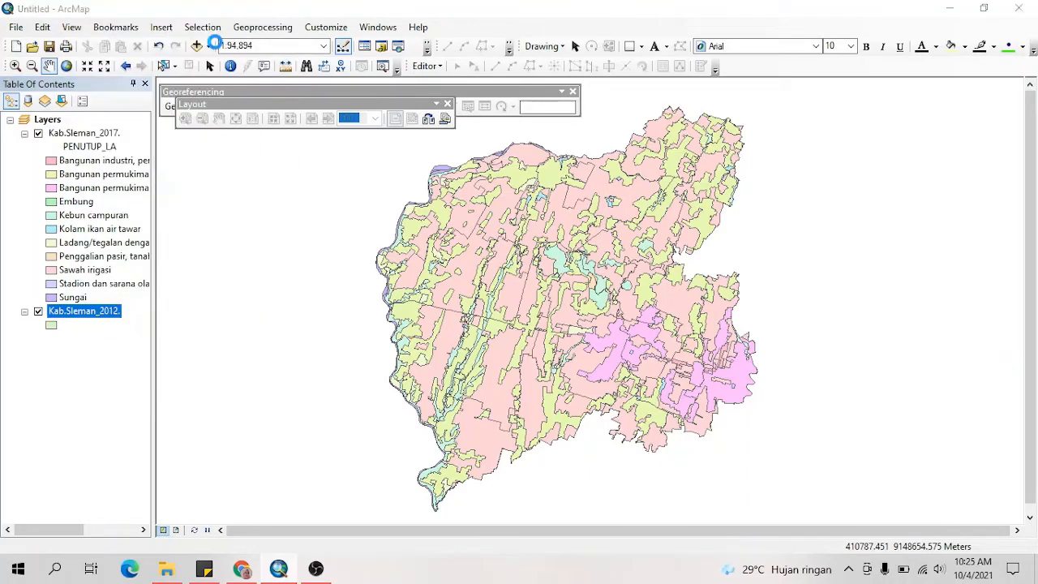
drag(554, 405, 702, 404)
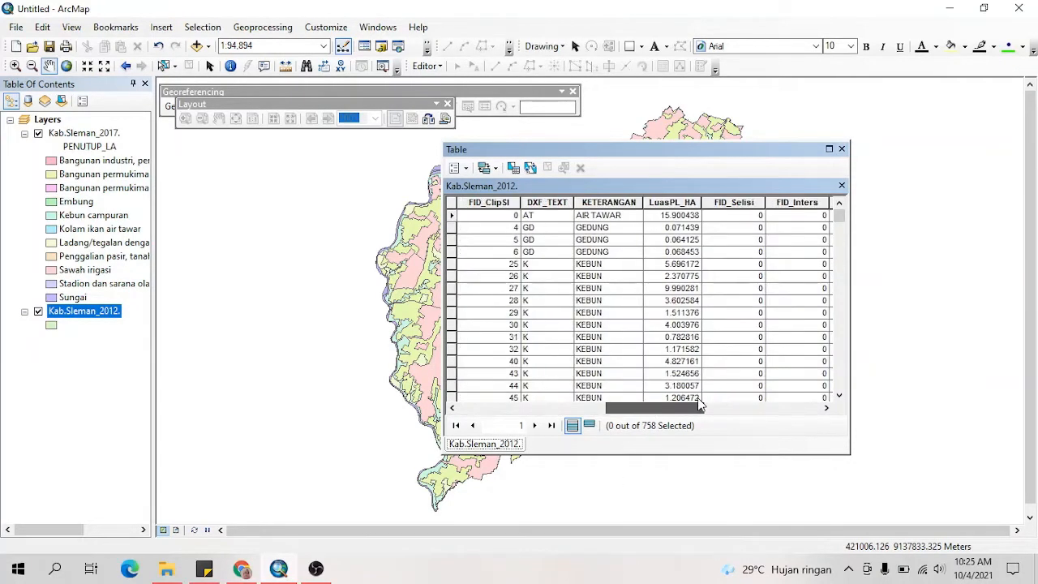
click(603, 204)
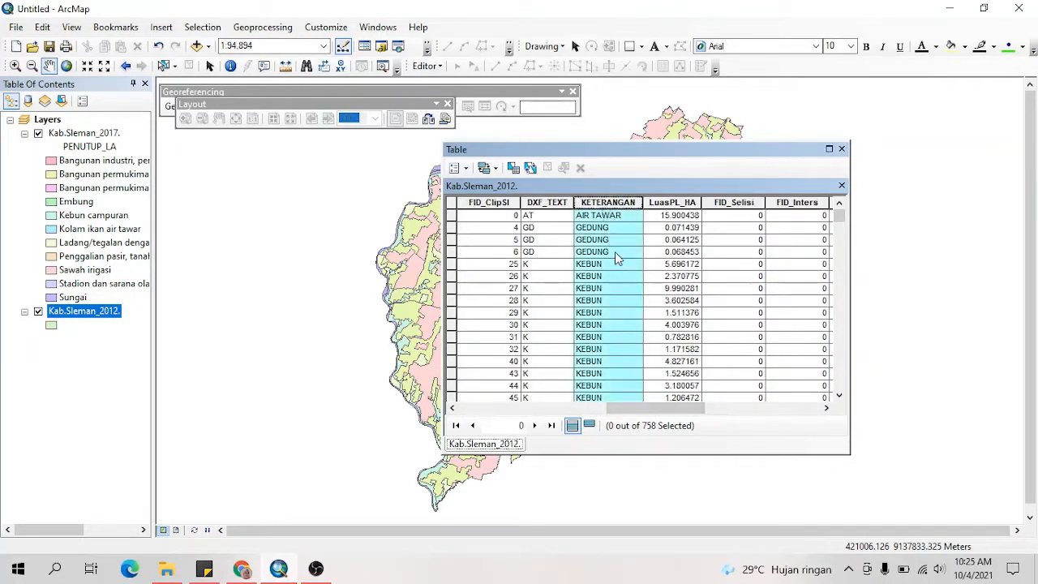
click(841, 149)
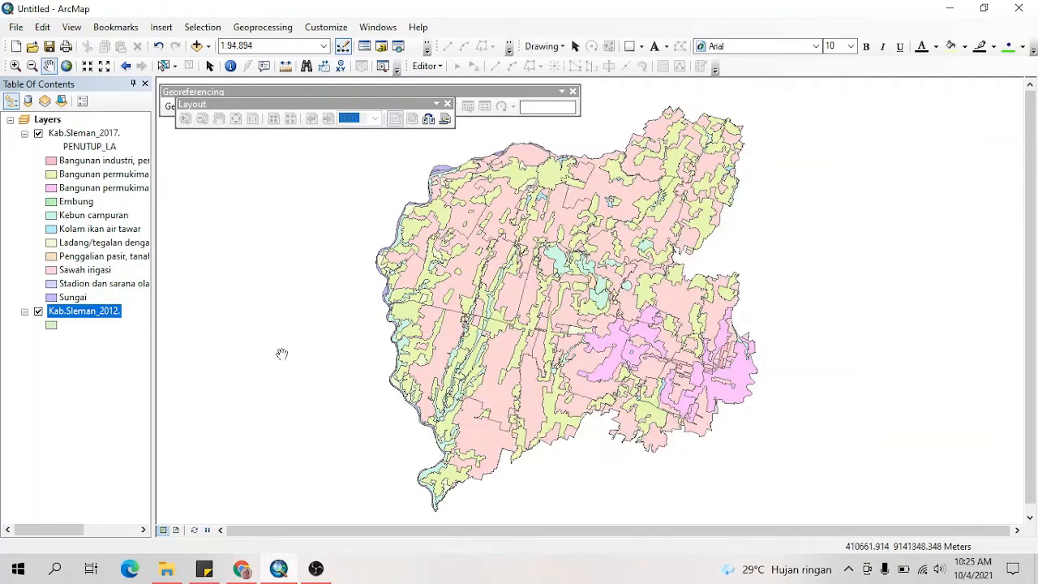
Step: Set the Kab.Sleman_2012. layer's symbology to unique-value categories based on the KETERANGAN field
right_click(104, 317)
click(126, 319)
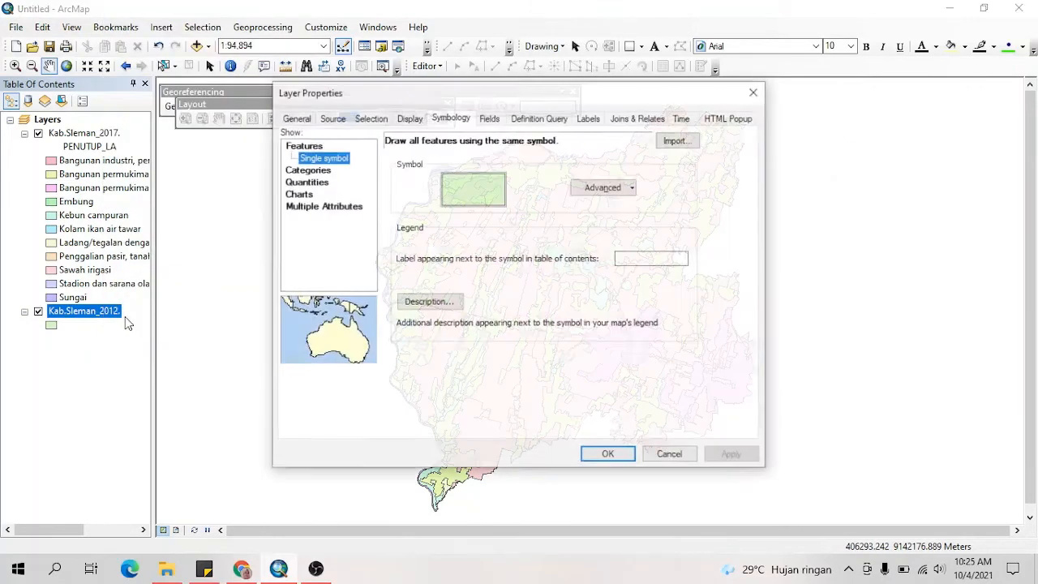
click(308, 170)
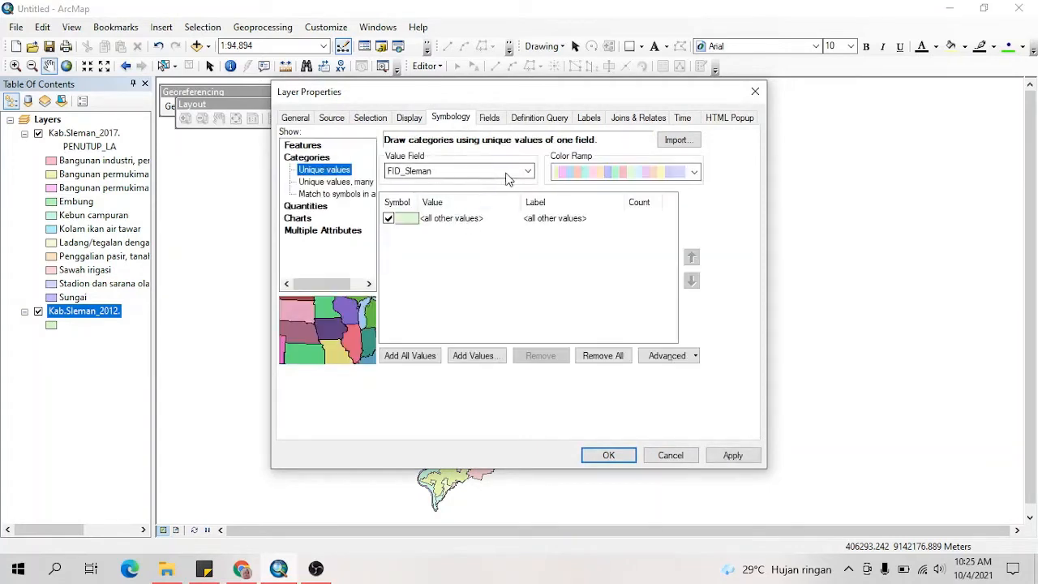
click(508, 174)
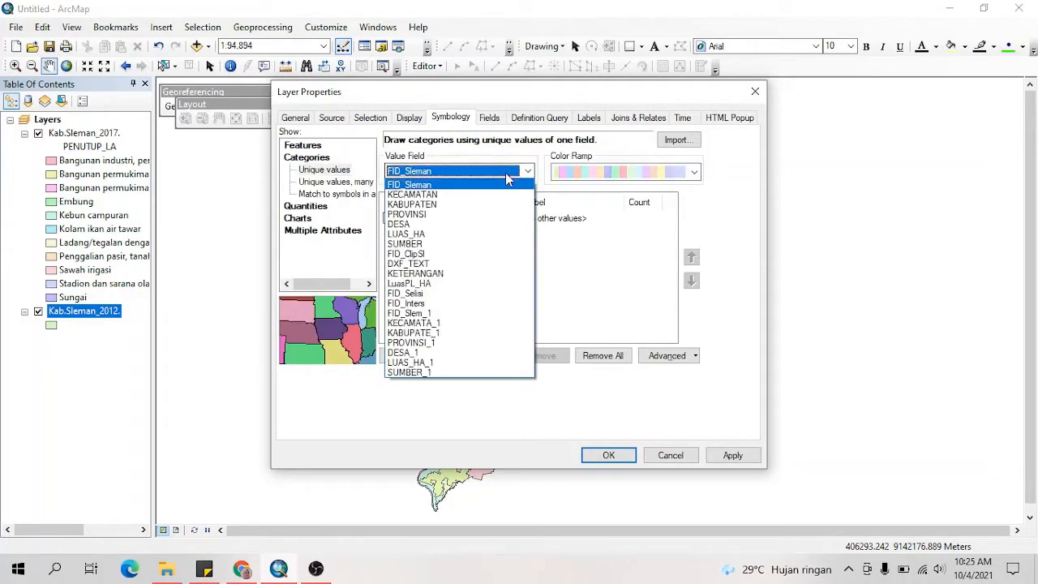
click(454, 274)
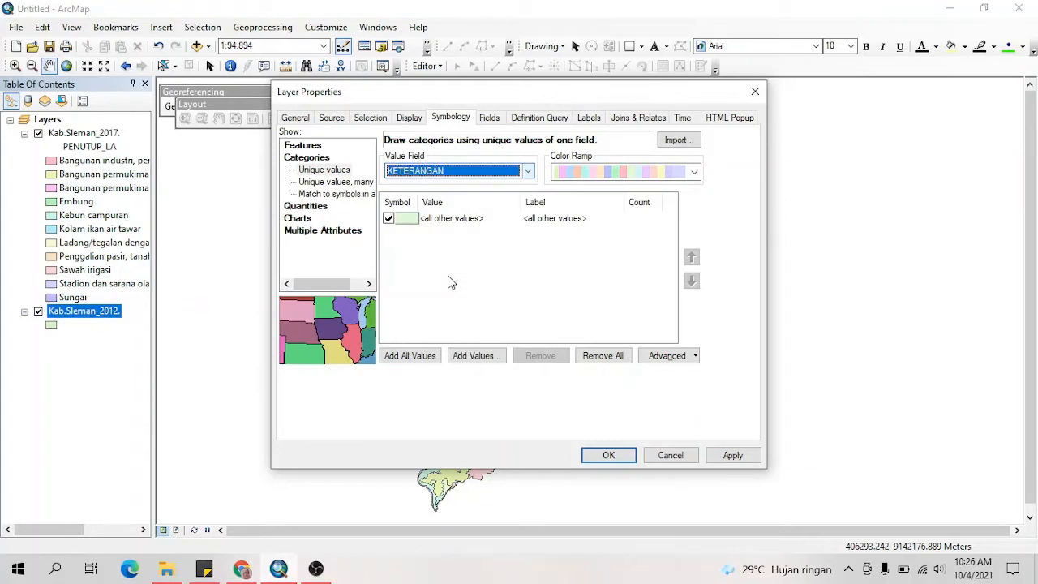
Step: Add all KETERANGAN values to the 2012 layer's symbology, exclude the all other values class, and apply the symbology
click(407, 362)
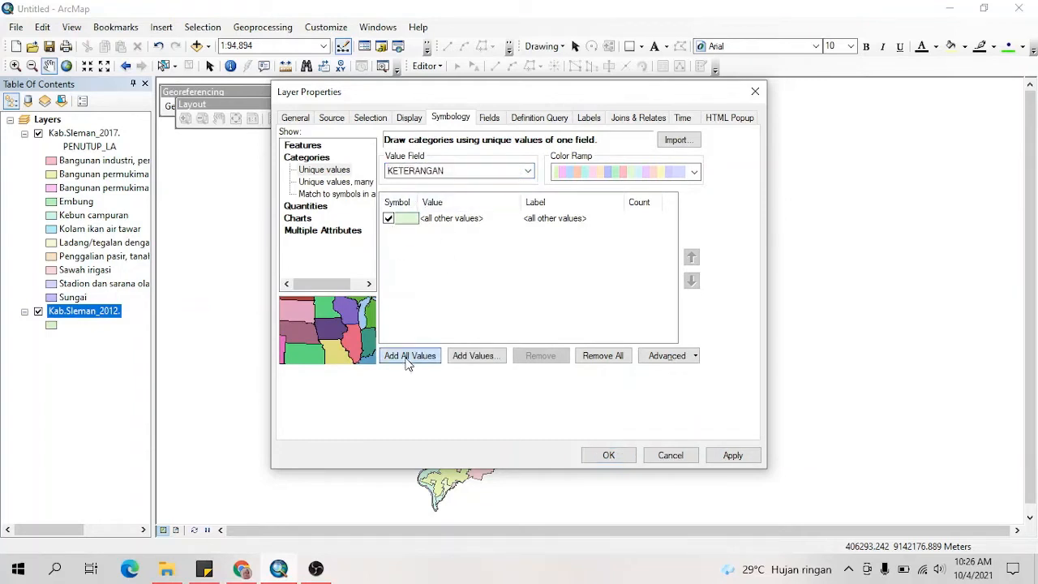
click(390, 219)
click(720, 459)
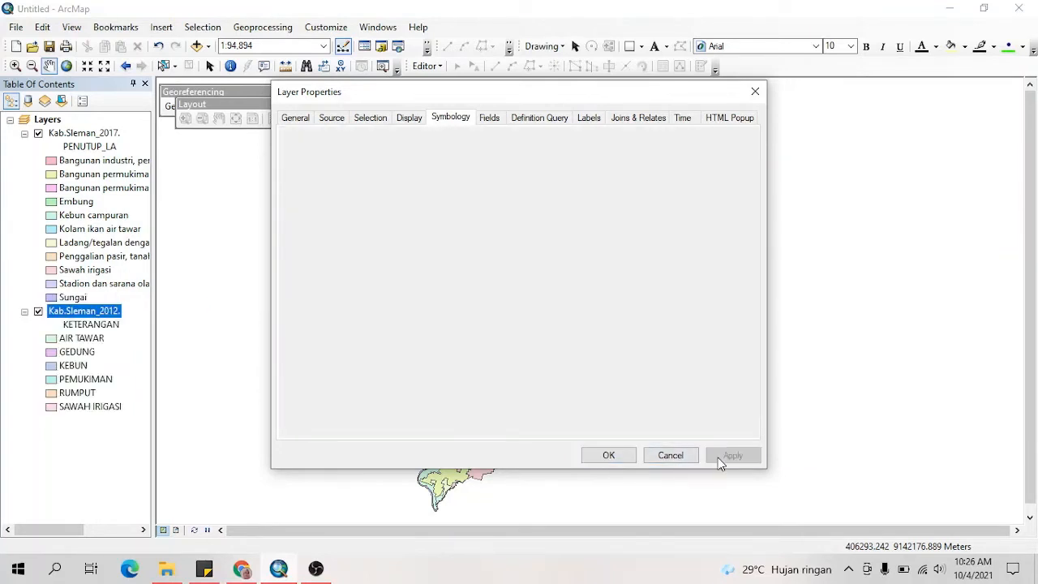
click(608, 455)
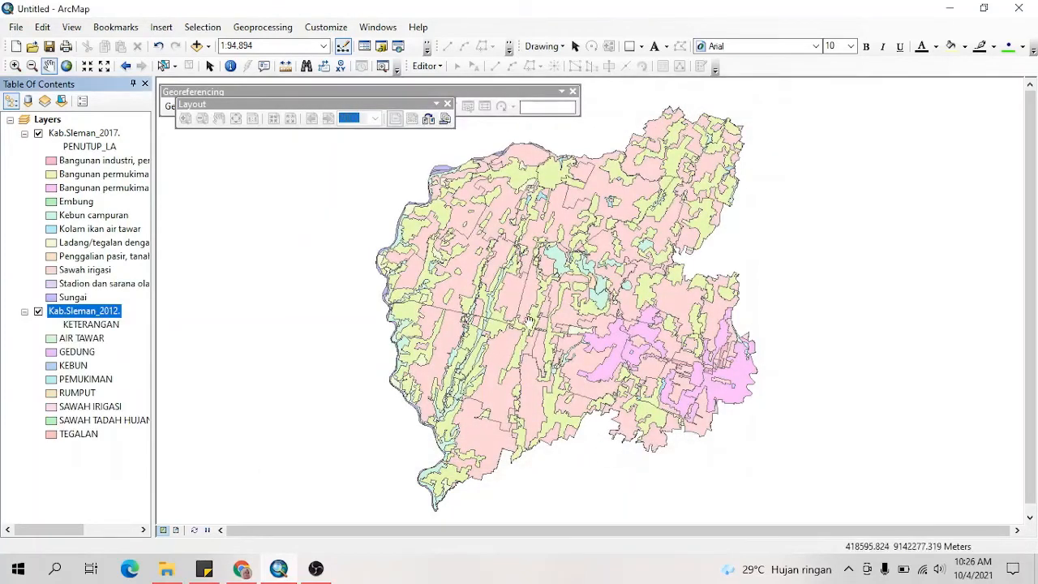
drag(528, 321, 490, 334)
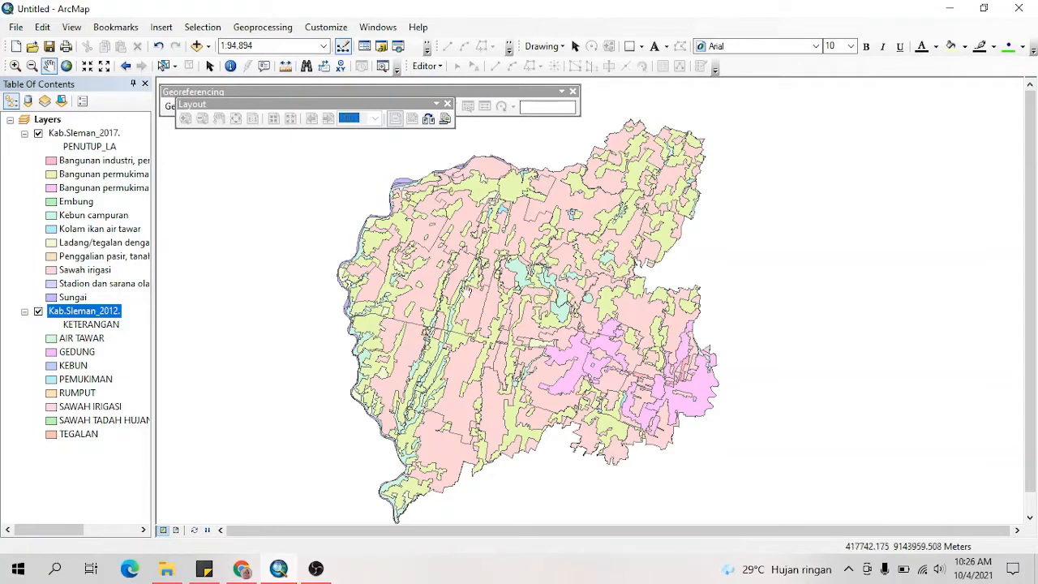
drag(519, 324, 520, 322)
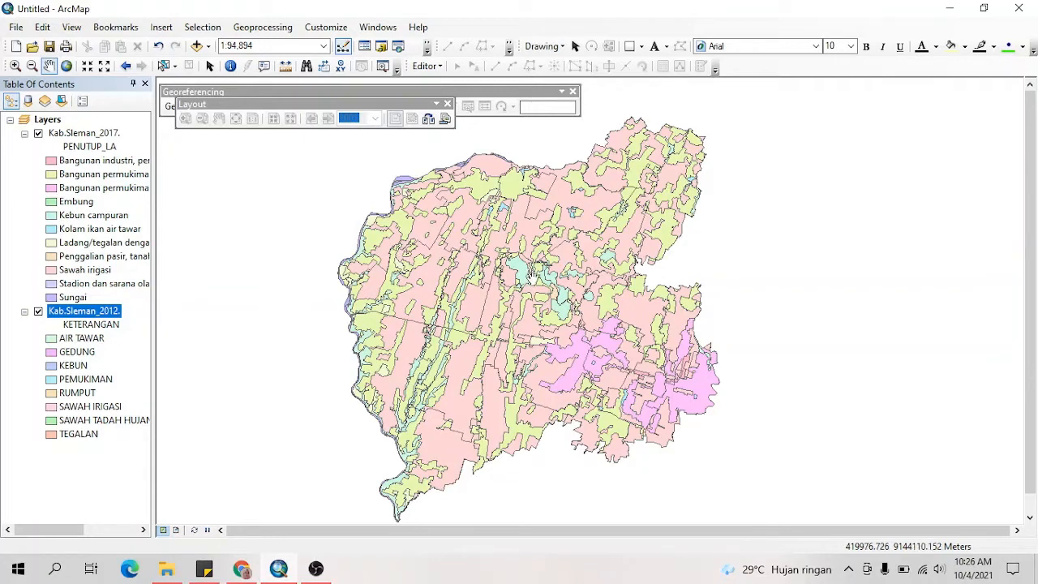
Step: Open the Intersect overlay tool from ArcToolbox and add Kab.Sleman_2012. and Kab.Sleman_2017. as its input features
click(263, 26)
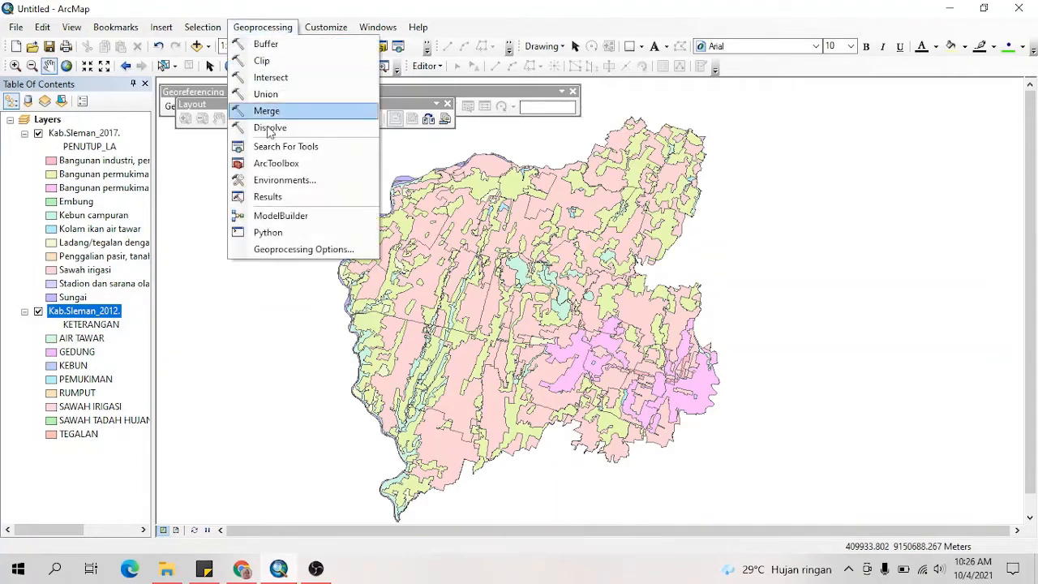
click(274, 163)
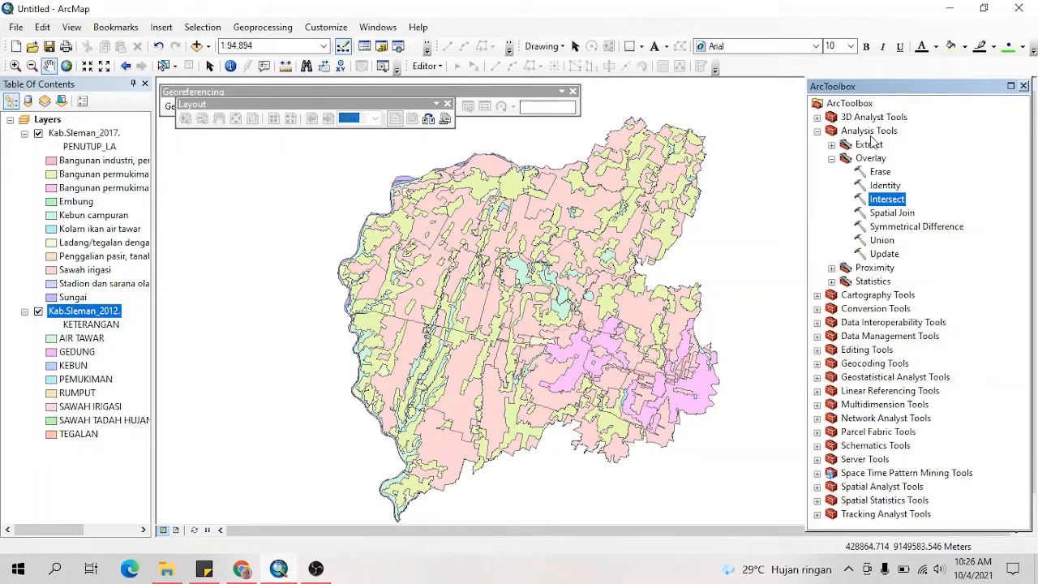
click(817, 131)
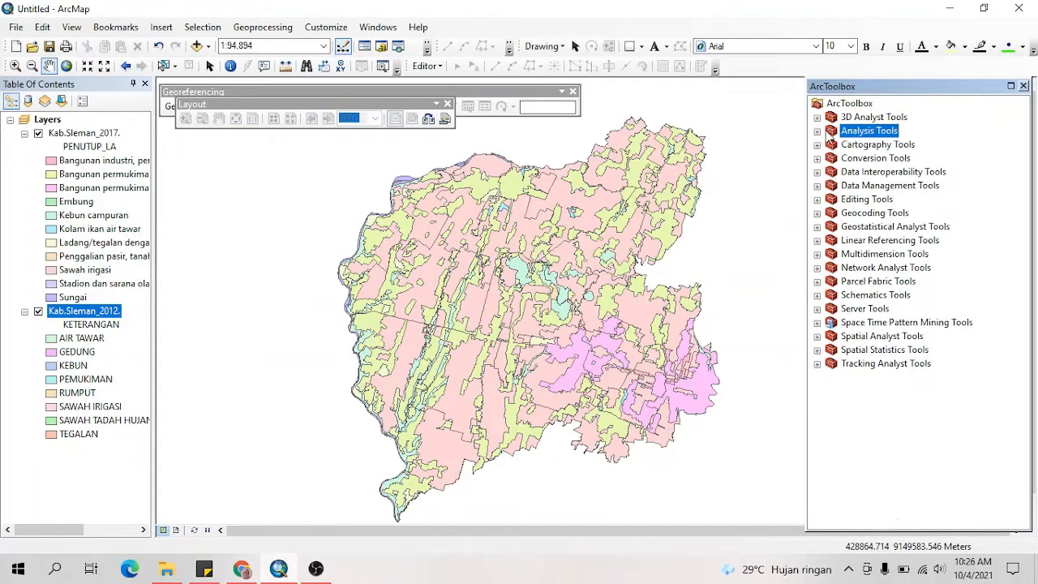
click(818, 131)
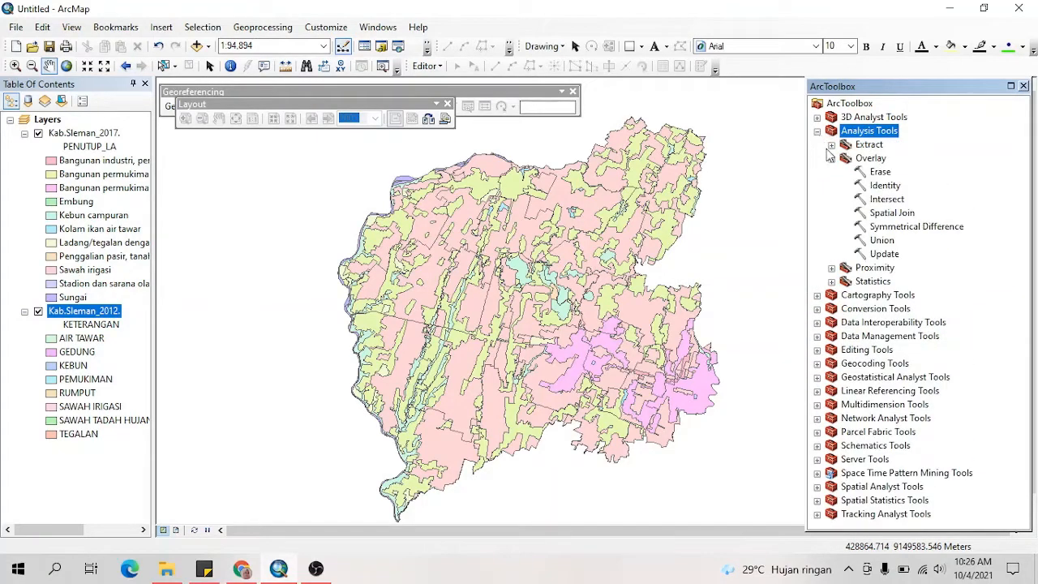
click(832, 158)
click(831, 158)
double_click(888, 199)
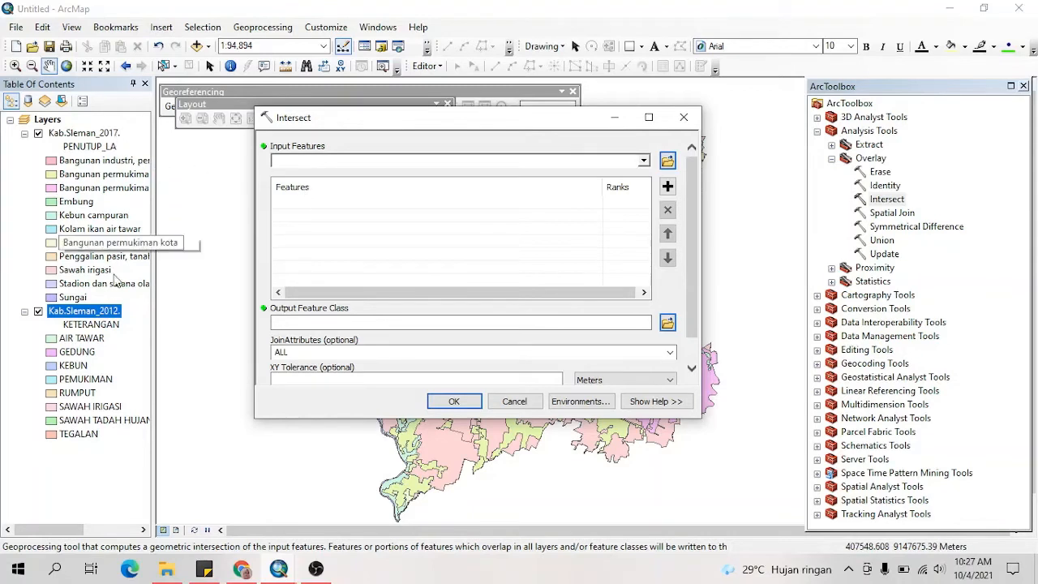
drag(91, 314, 317, 202)
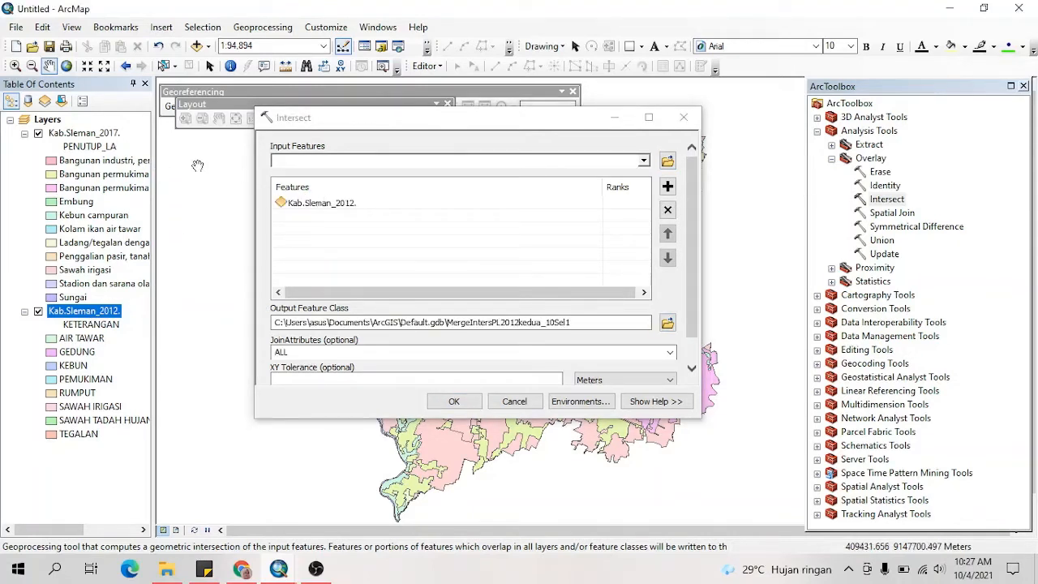
drag(85, 136, 331, 221)
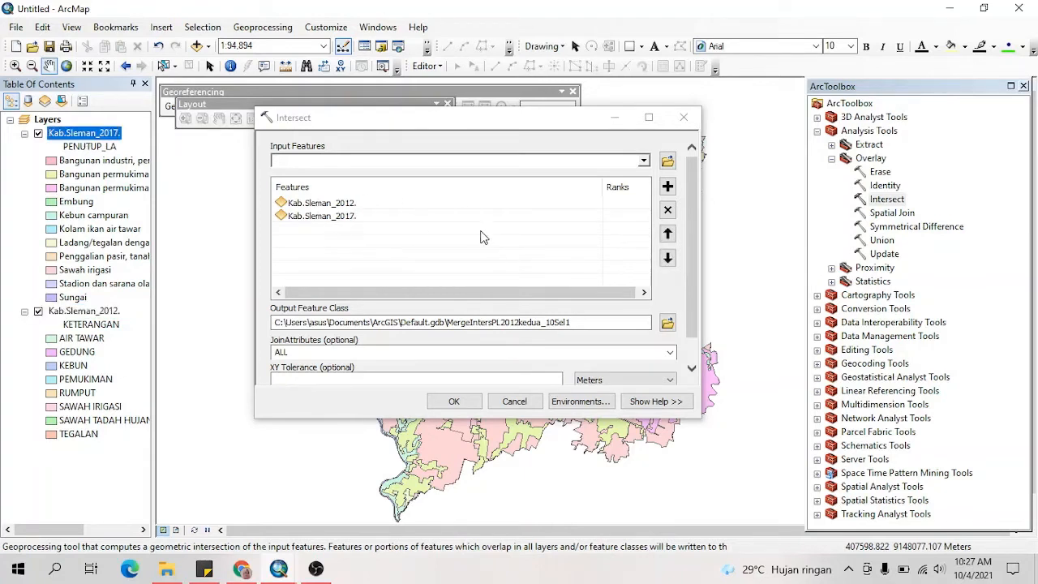
Step: Set the intersect output to INTER_2012_2017 in the folder PL Series Sumber RTRW-20211003T114551Z-001, and run the tool
click(667, 325)
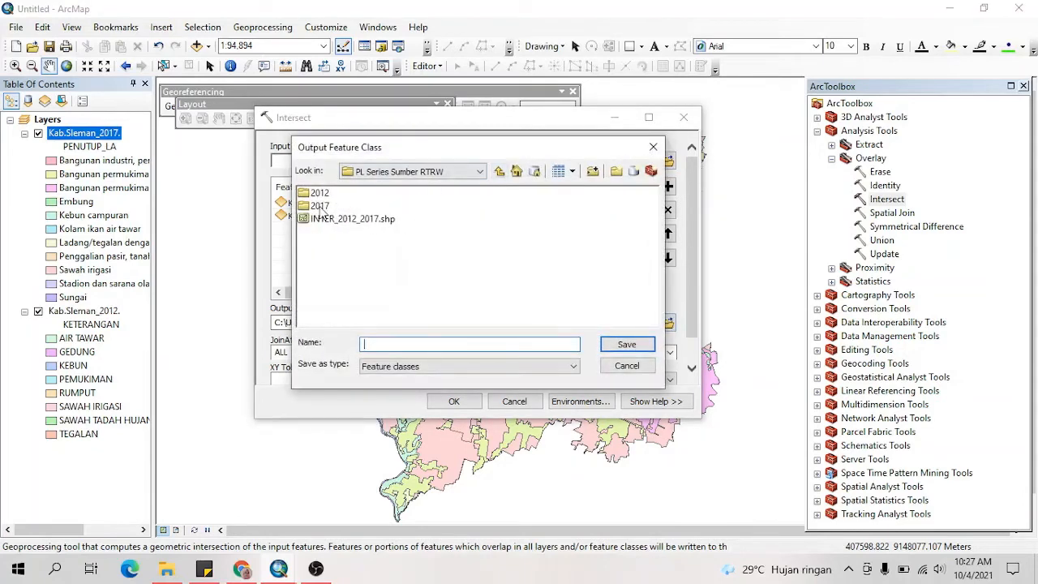
click(444, 171)
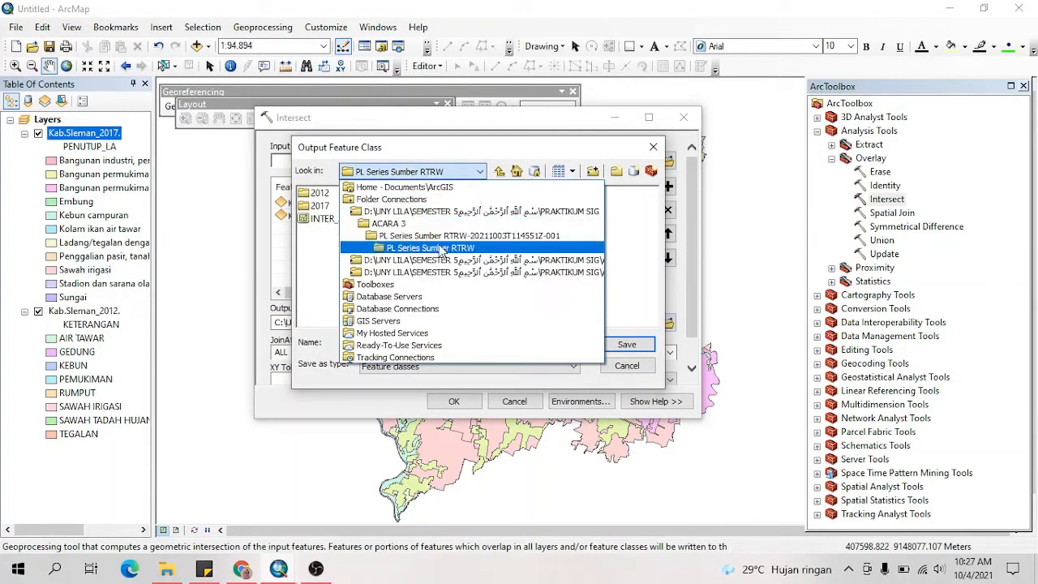
click(430, 236)
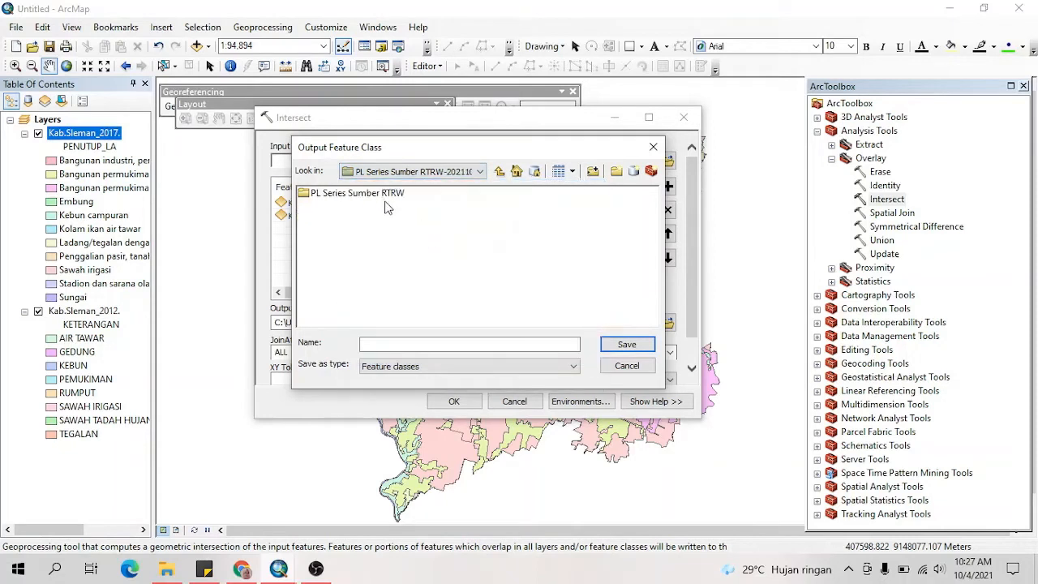
click(527, 344)
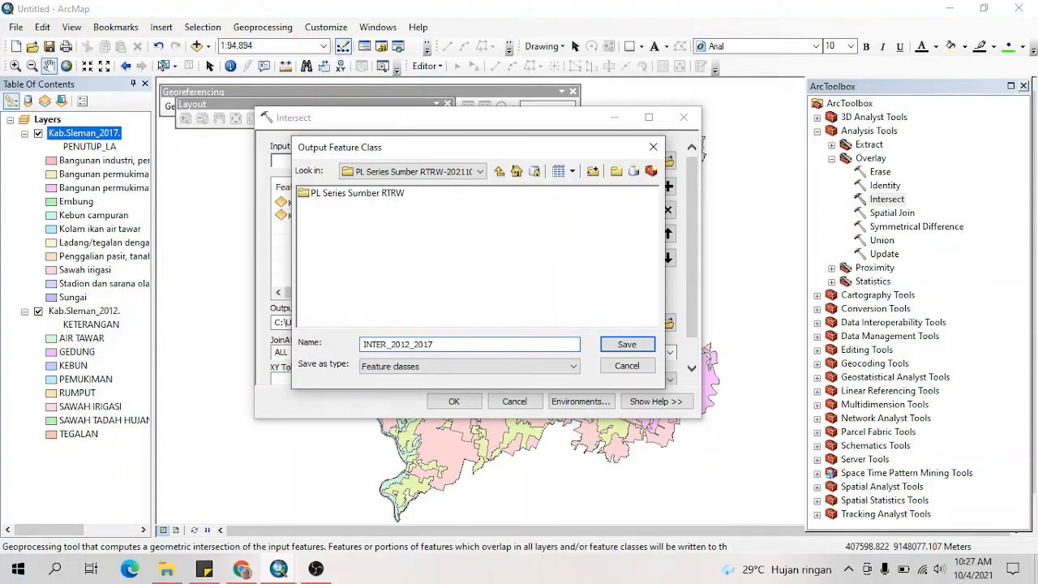
click(621, 344)
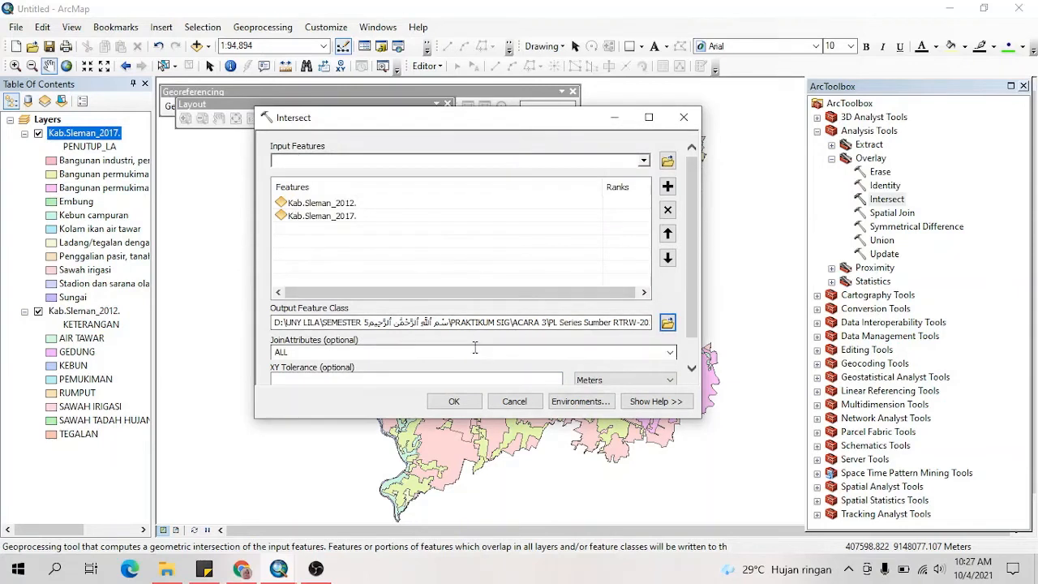
scroll(687, 315, down, 2)
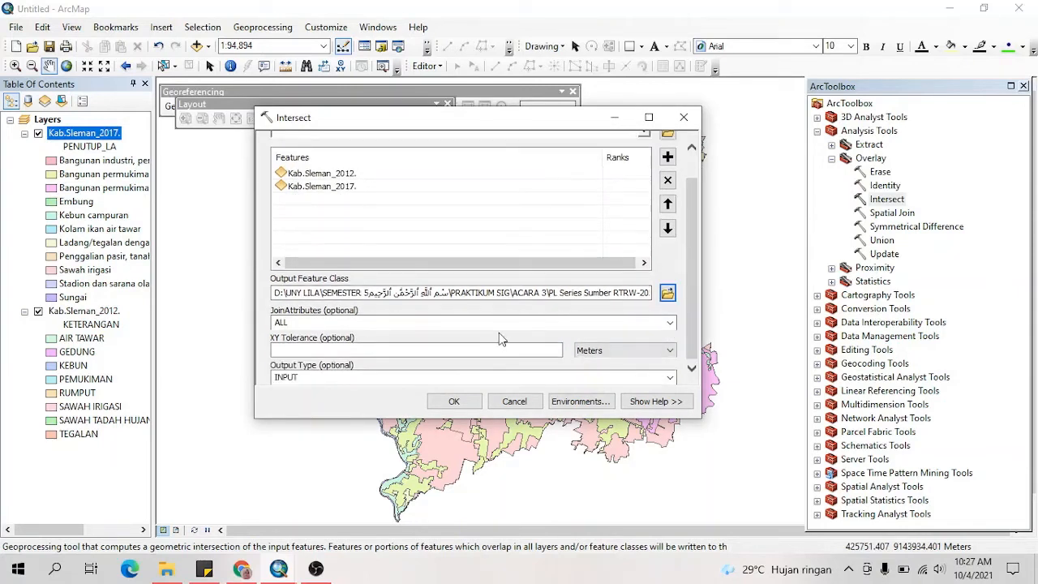
click(454, 401)
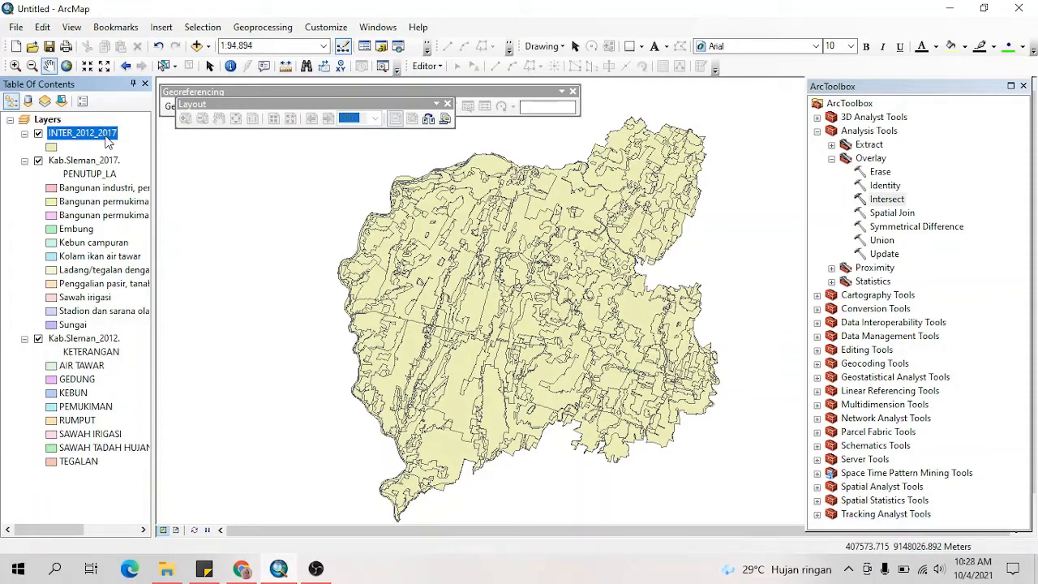
Step: Set the INTER_2012_2017 layer's symbology to unique-value categories based on the PENUTUP_LA field
right_click(109, 142)
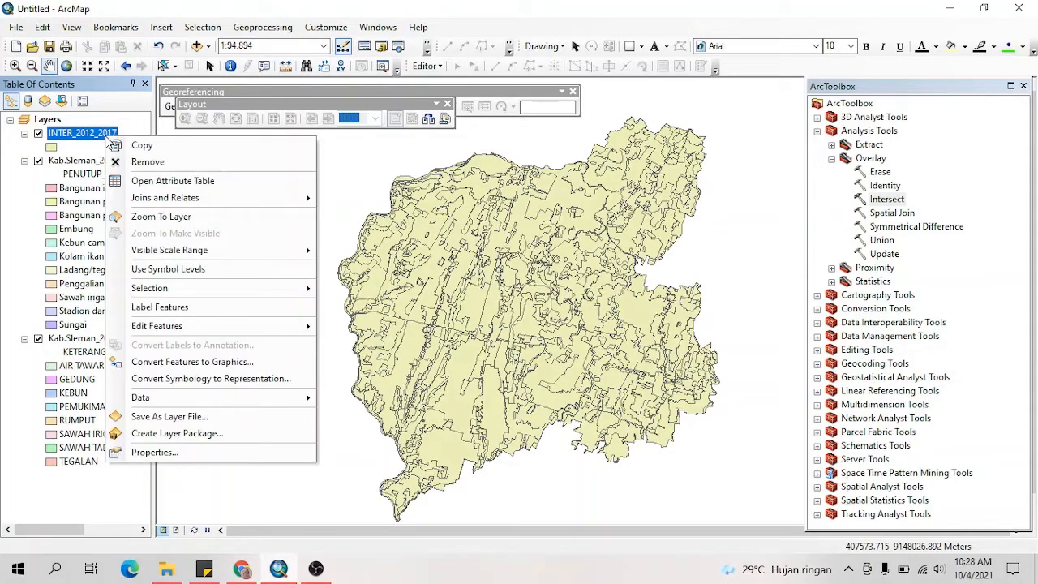
click(148, 453)
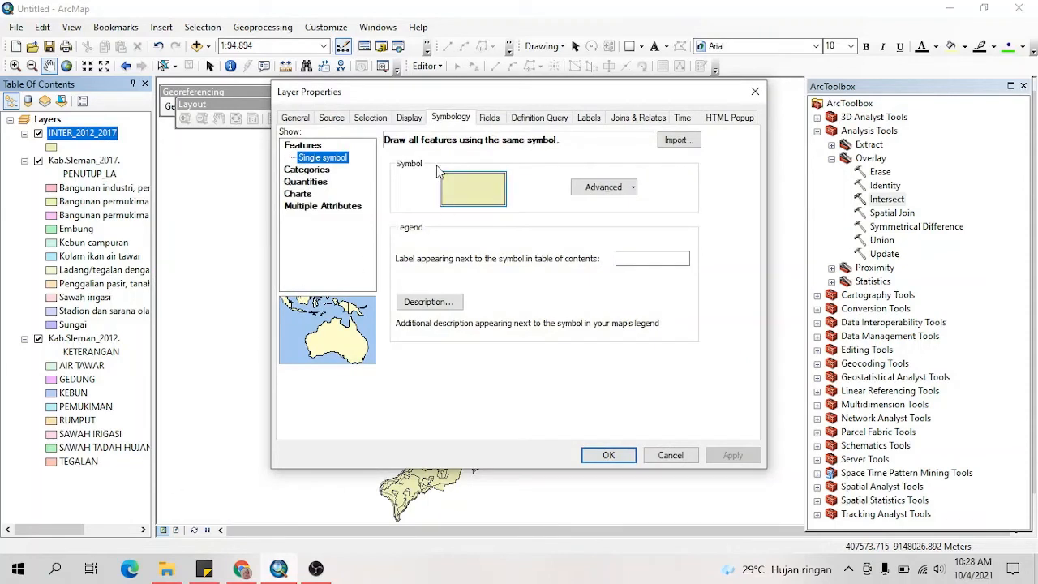
click(319, 170)
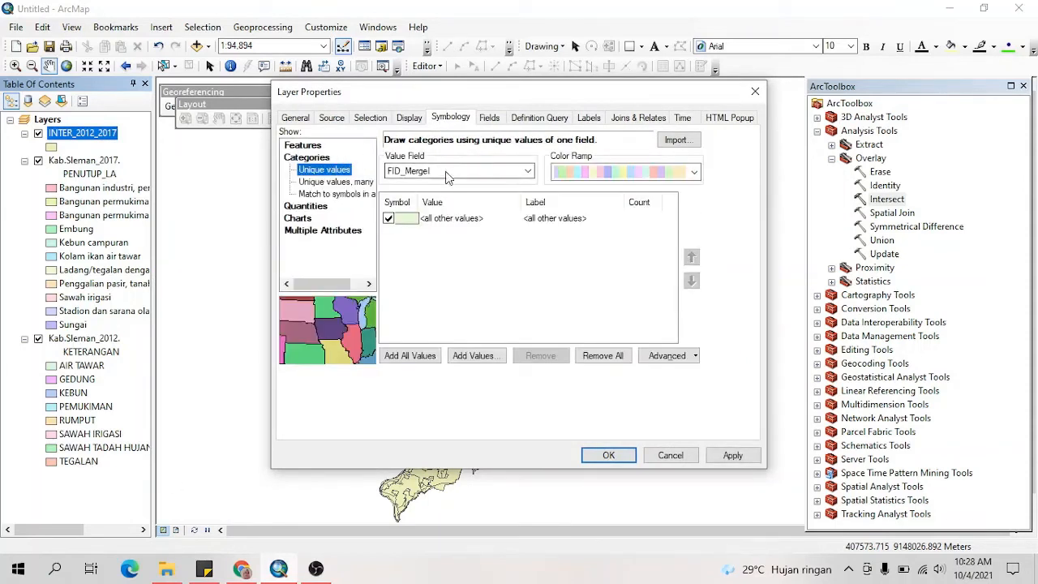
click(450, 174)
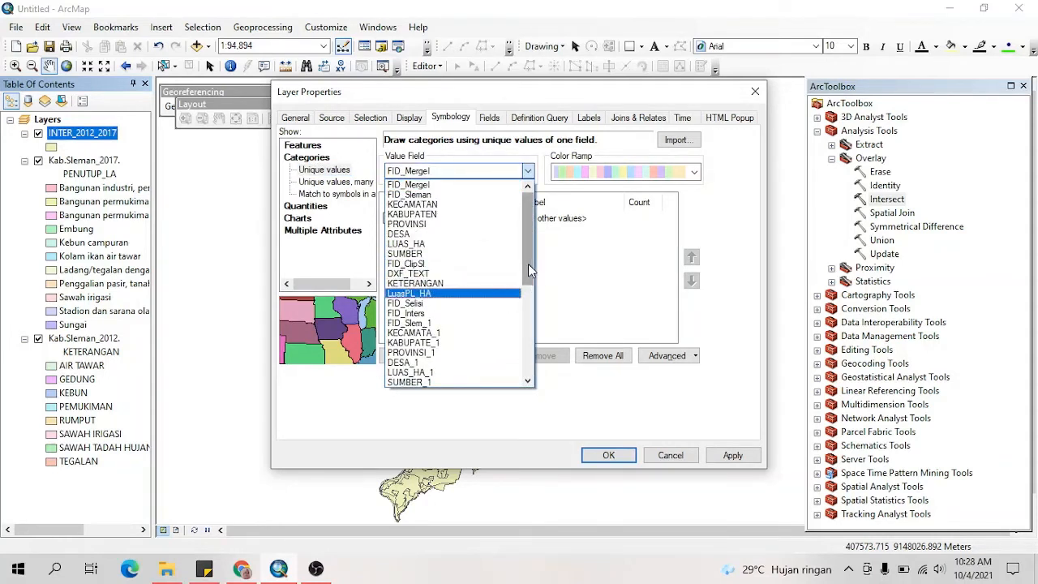
drag(527, 261, 525, 355)
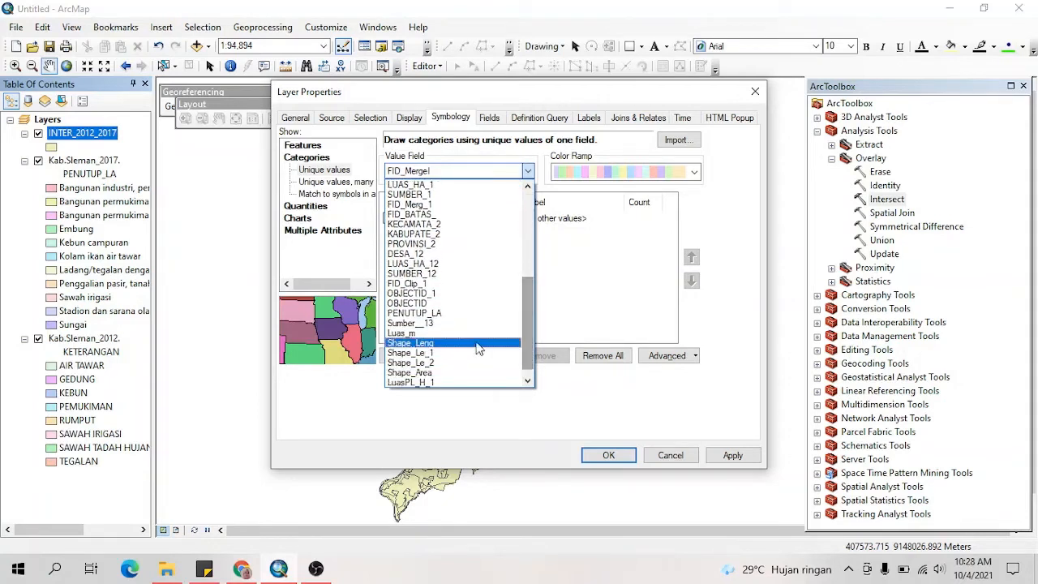
click(434, 313)
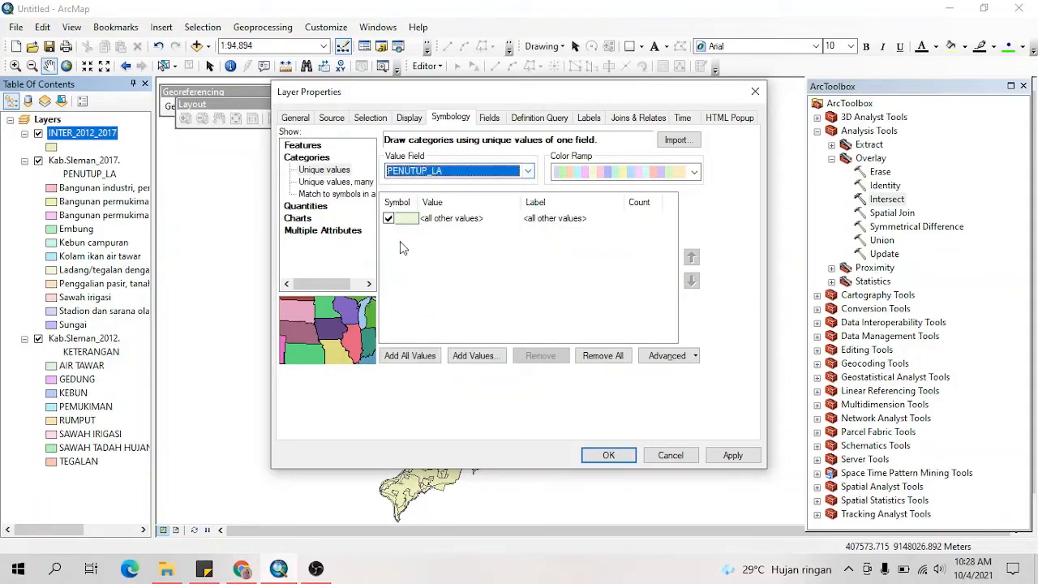
Step: Add all PENUTUP_LA values to the INTER_2012_2017 layer's symbology, exclude the all other values class, and apply the symbology
click(410, 355)
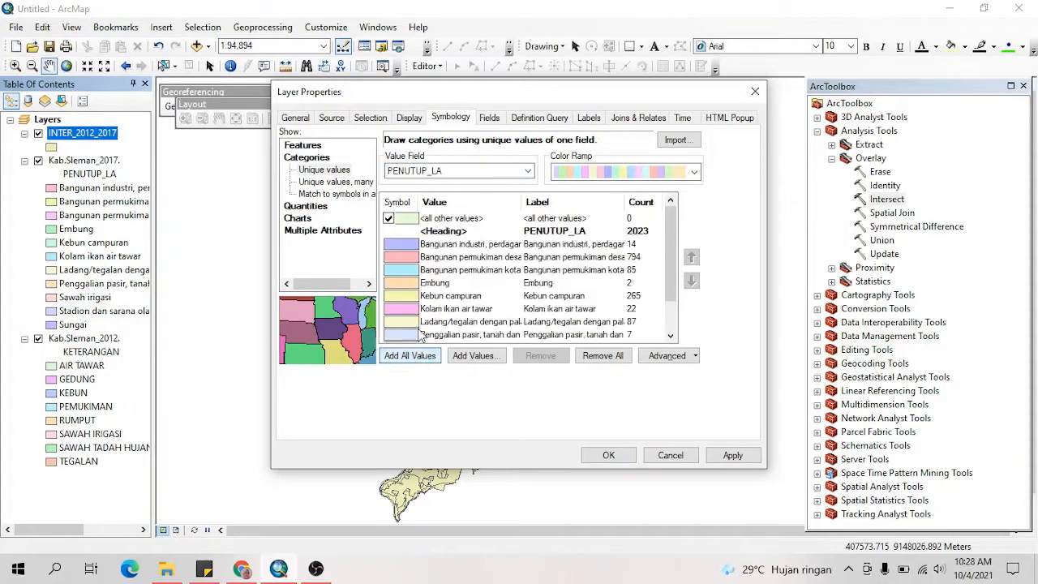
click(389, 219)
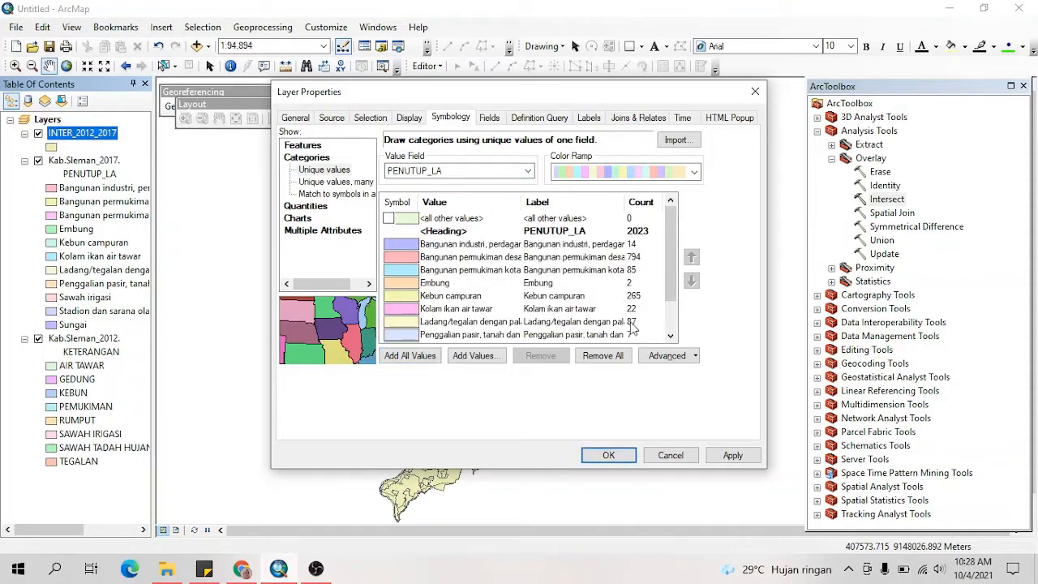
click(733, 455)
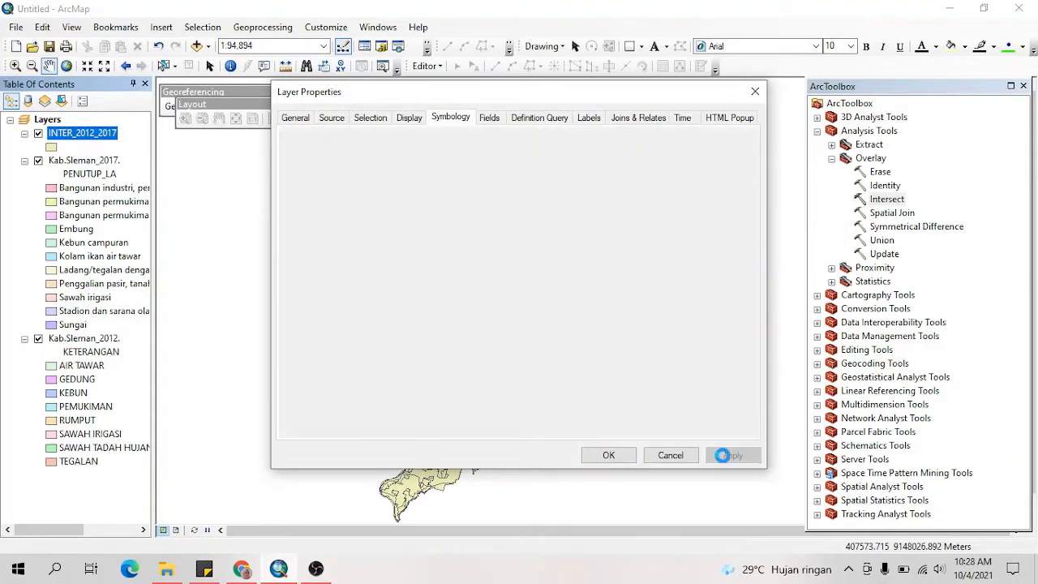
click(608, 455)
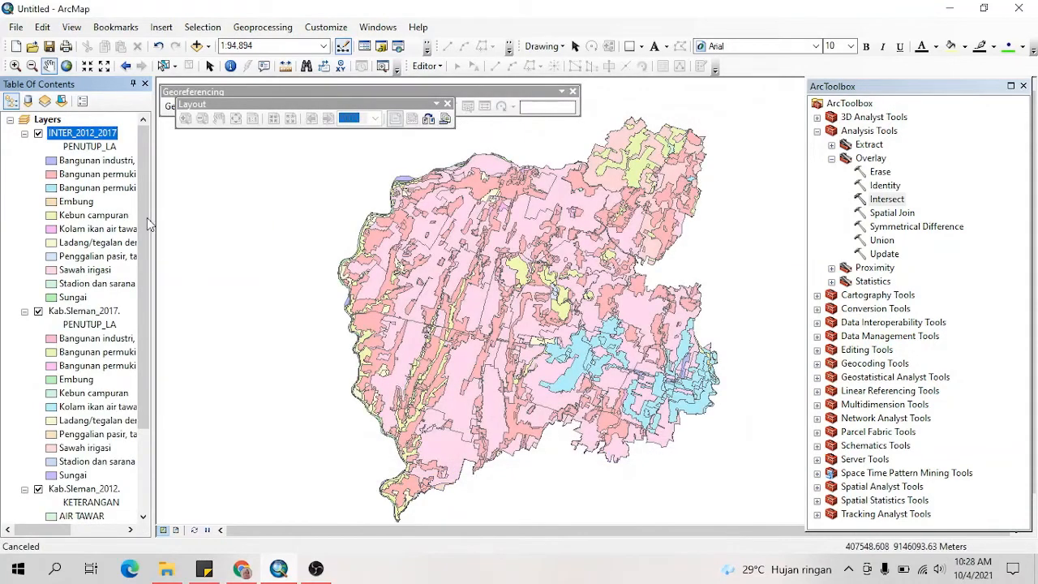
drag(470, 301, 455, 301)
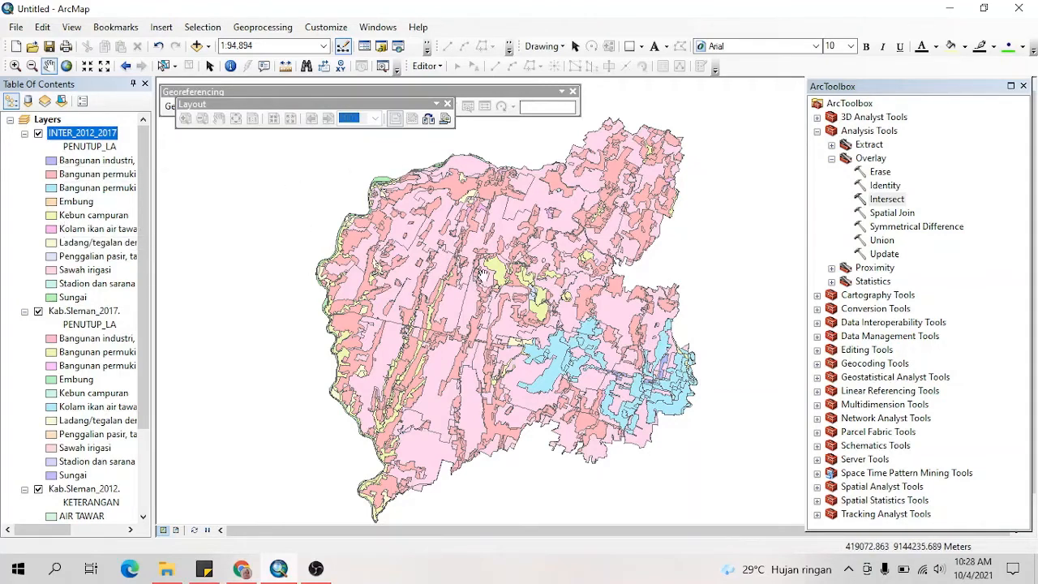
Step: Change the INTER_2012_2017 layer's unique-value field to KETERANGAN, add all its values, and apply the symbology
right_click(103, 138)
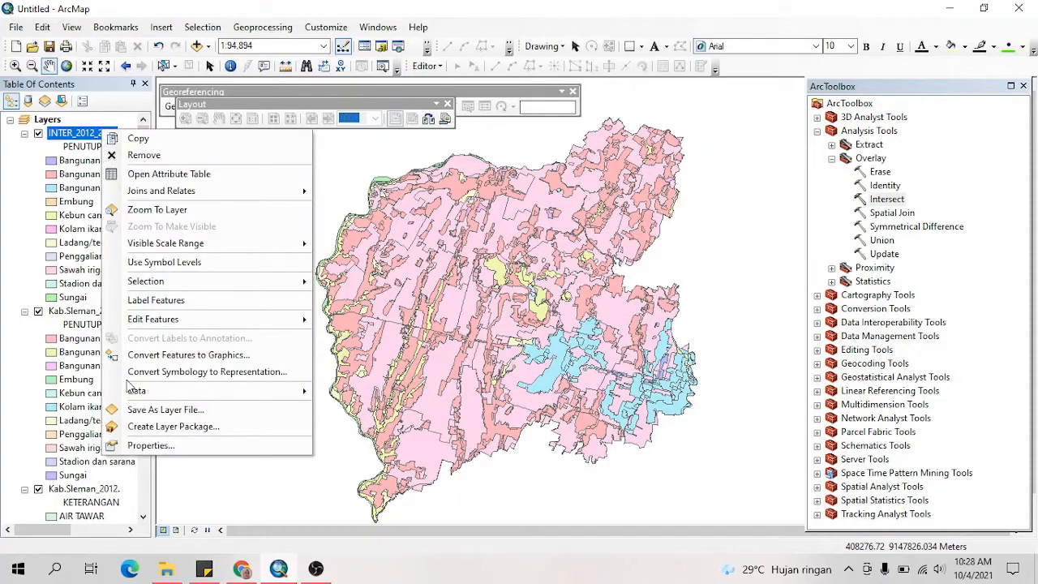
click(150, 446)
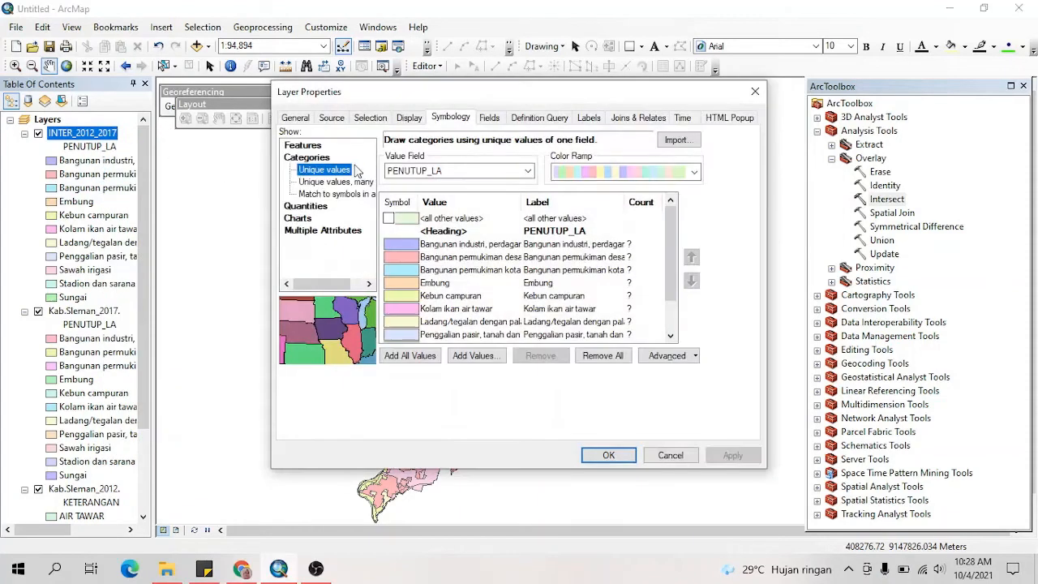
click(476, 169)
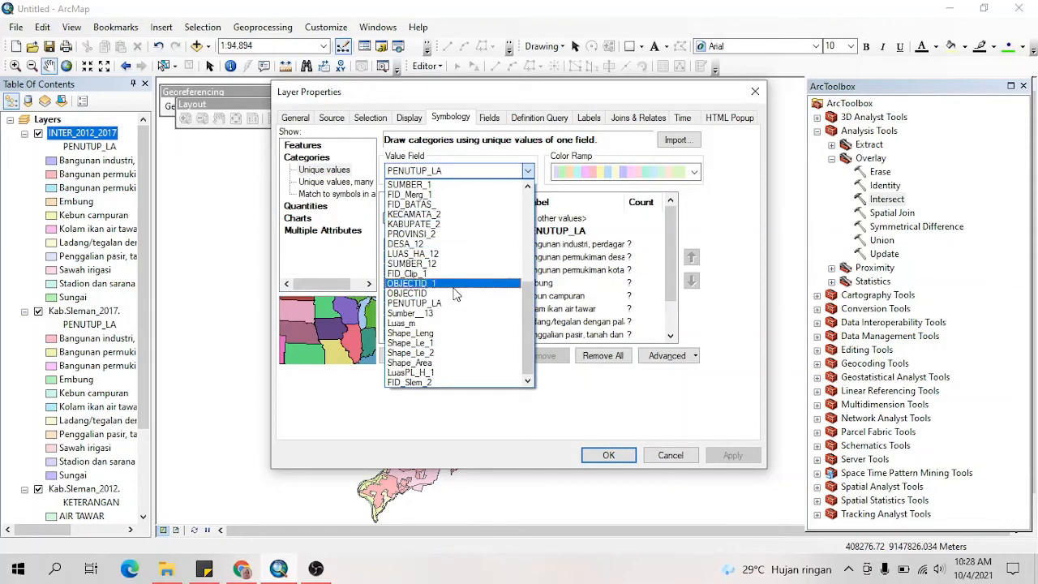
drag(533, 336, 525, 243)
click(435, 264)
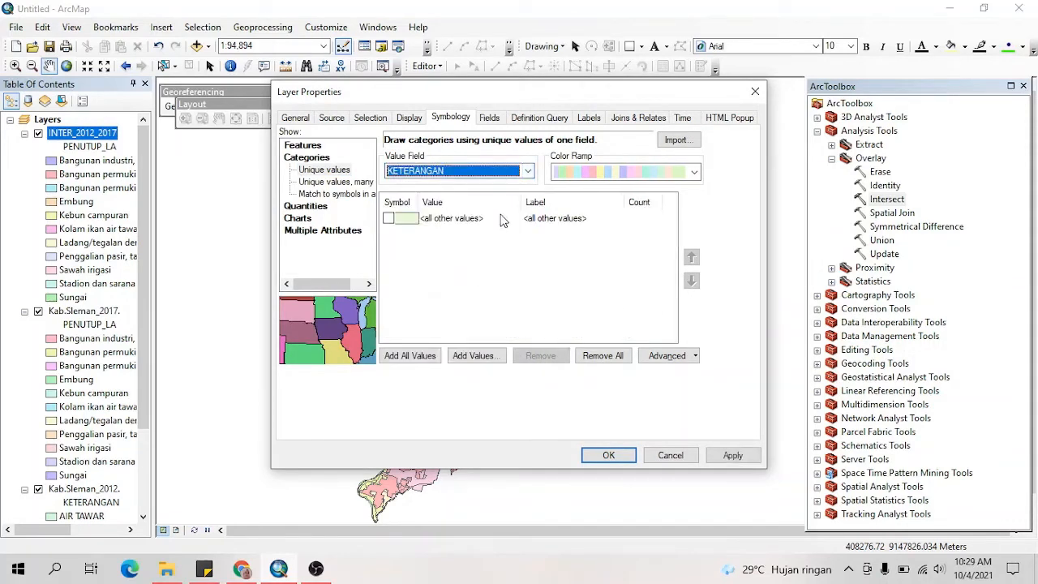
click(409, 357)
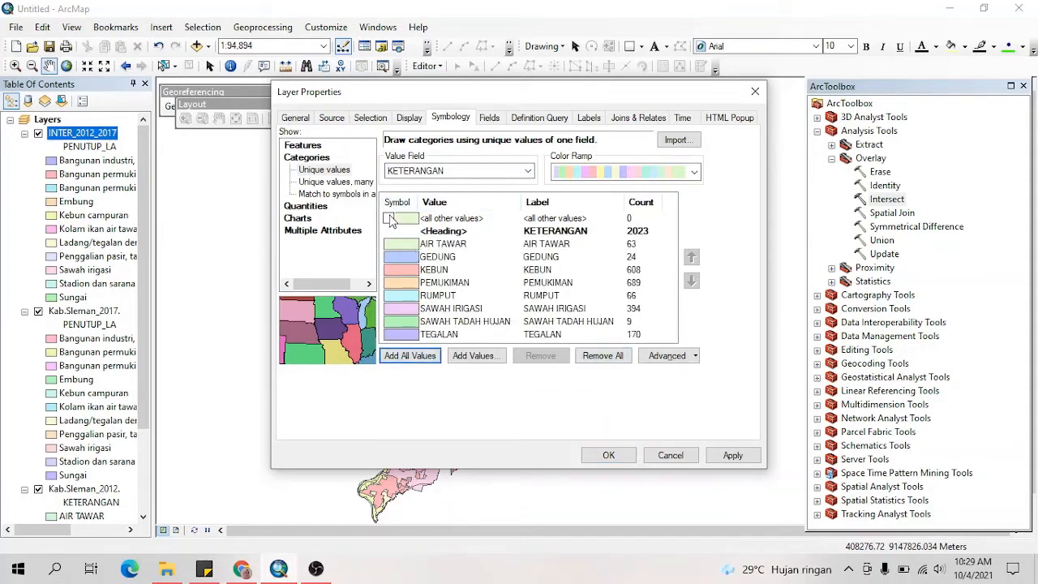
click(733, 455)
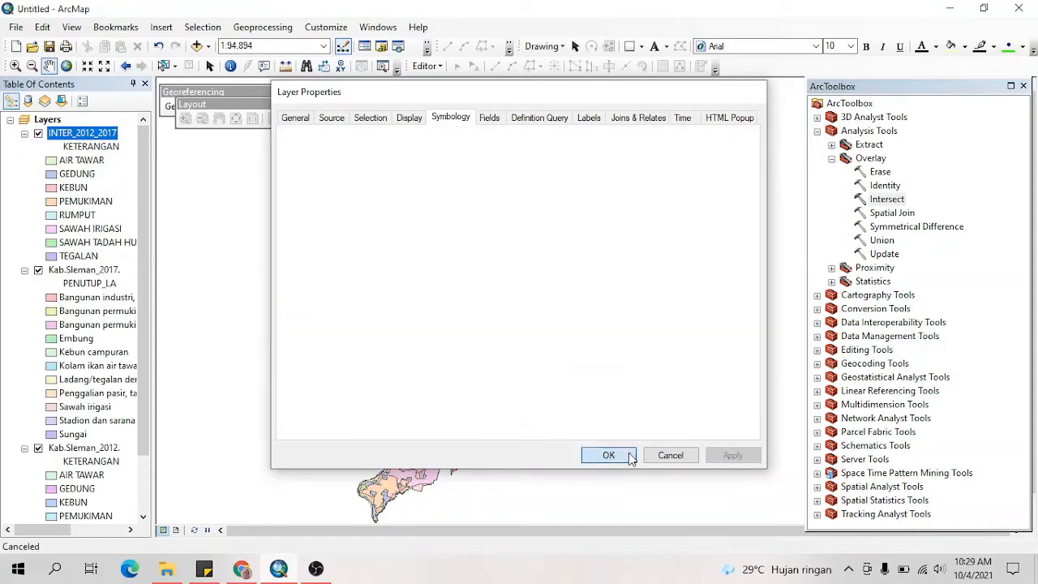
click(630, 457)
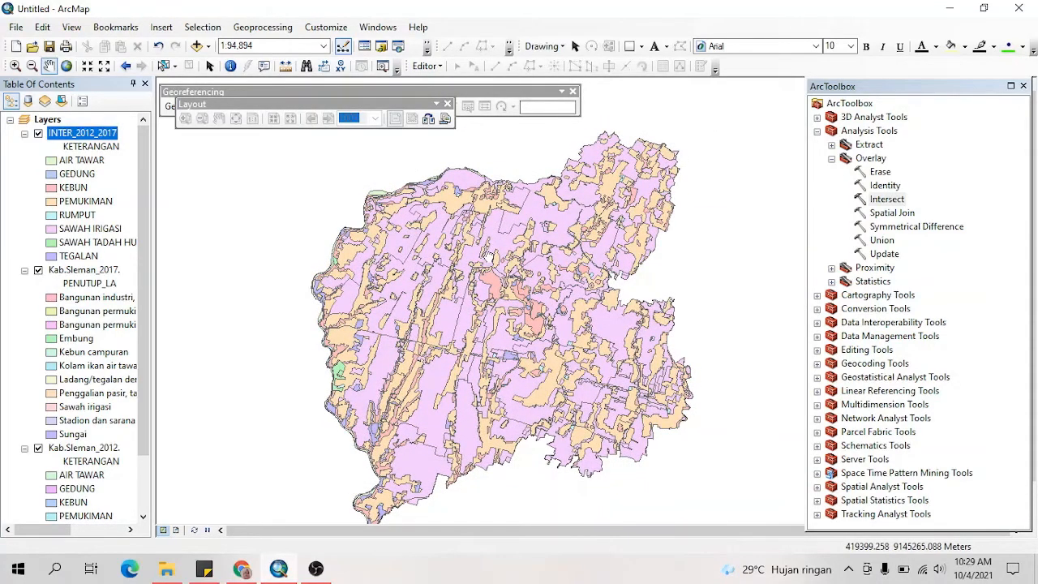
drag(489, 257, 480, 252)
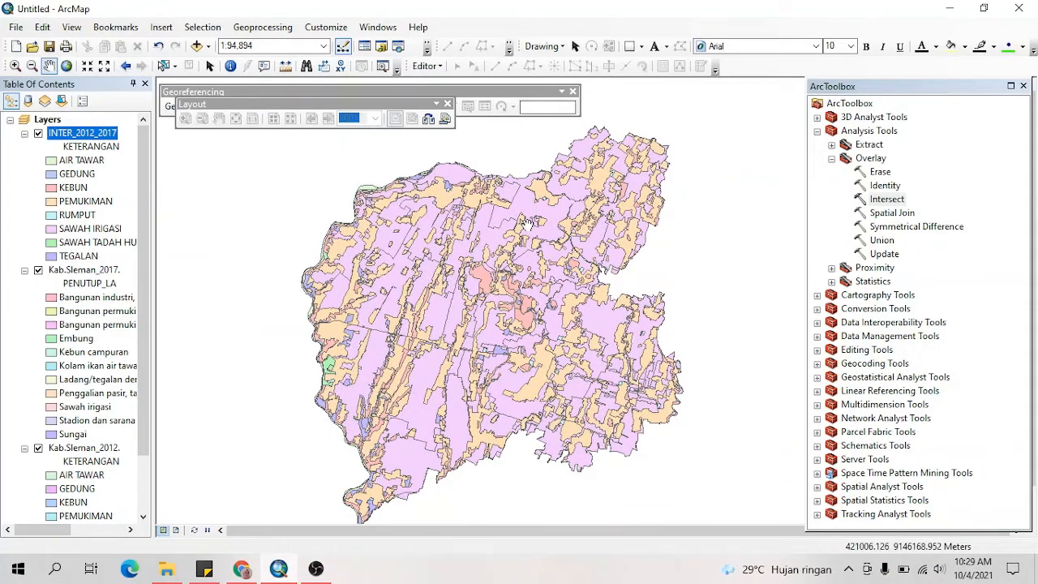
drag(506, 287, 503, 285)
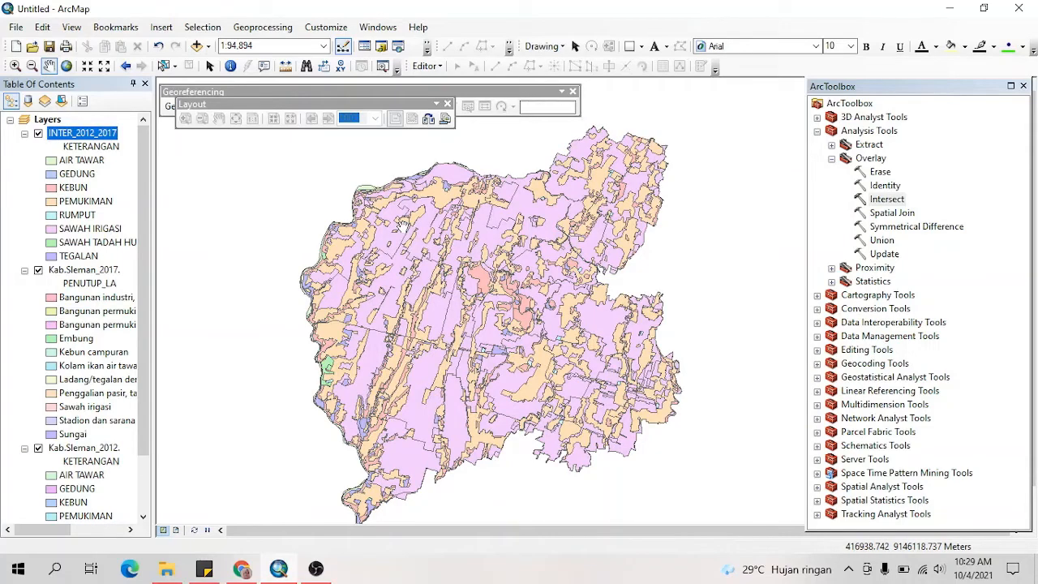
Step: Open the INTER_2012_2017 attribute table and examine the land cover types recorded in the KETERANGAN column
right_click(100, 136)
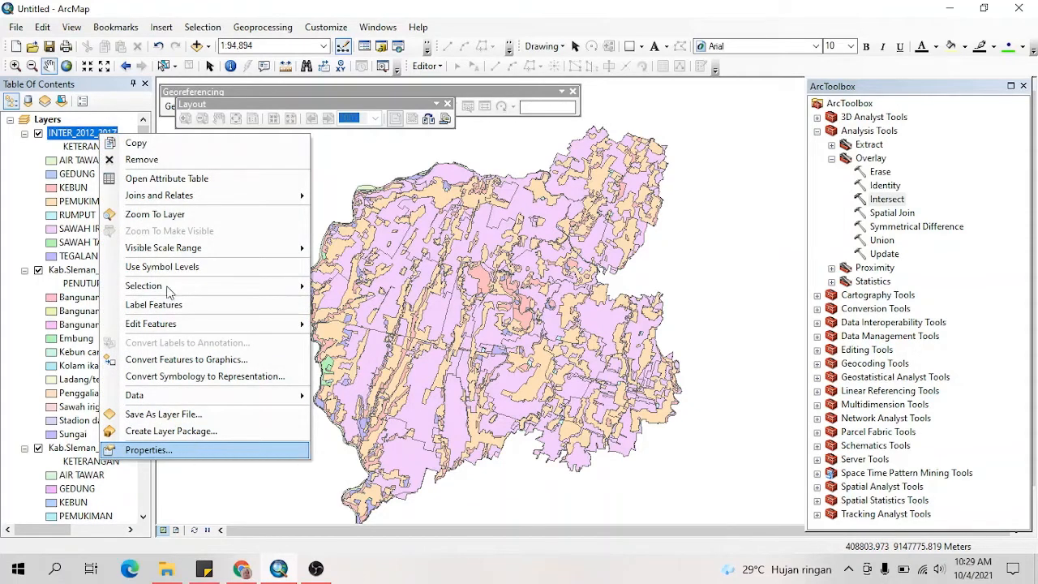
click(186, 179)
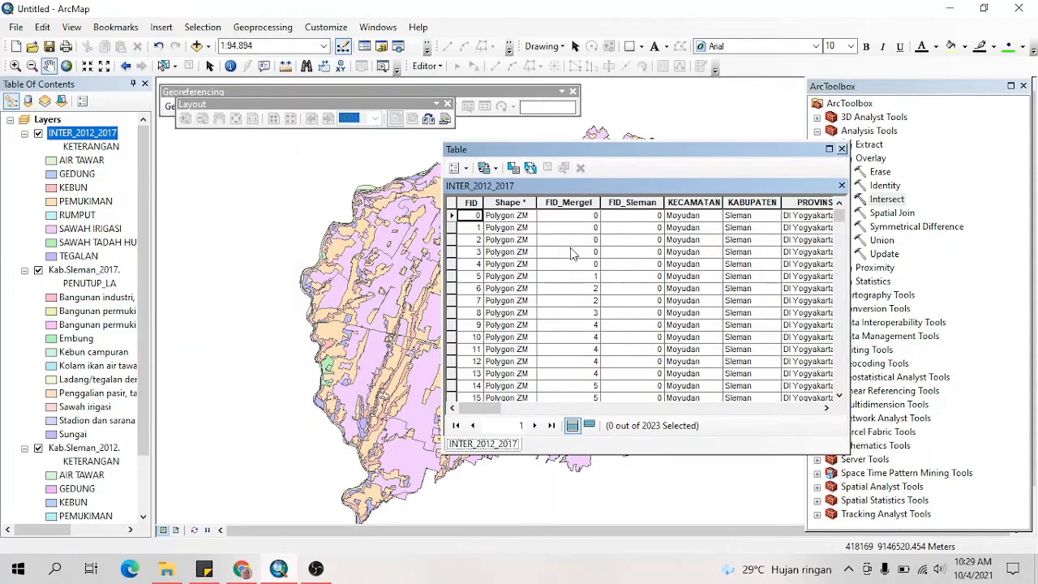
drag(478, 408, 569, 427)
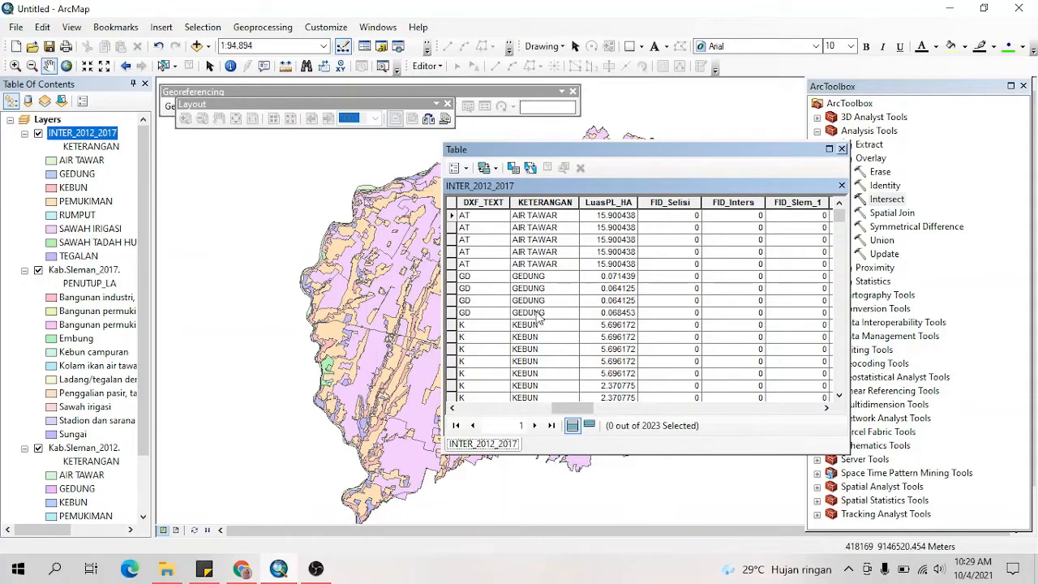
scroll(555, 326, down, 10)
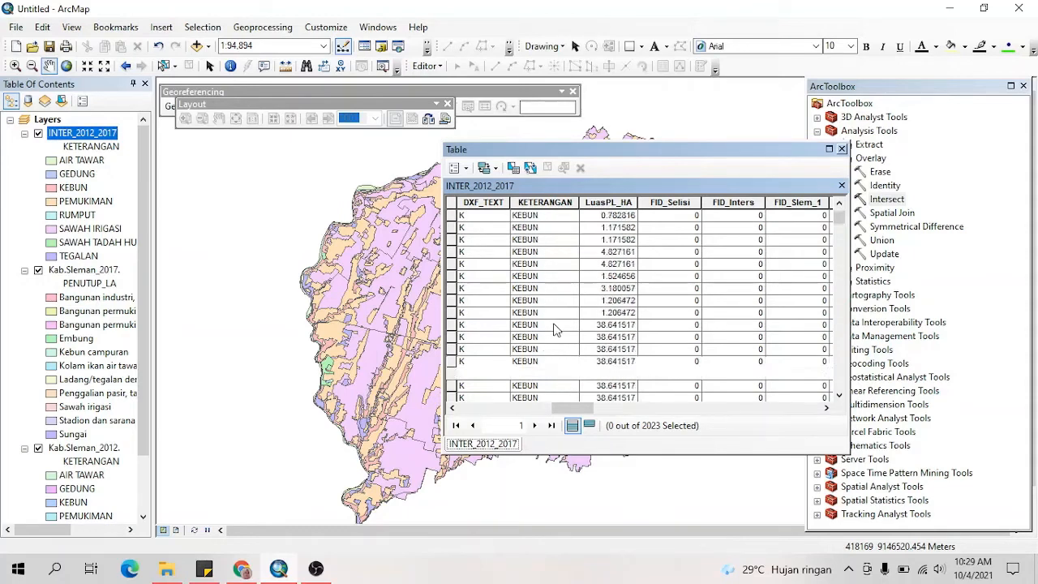
scroll(555, 326, down, 3)
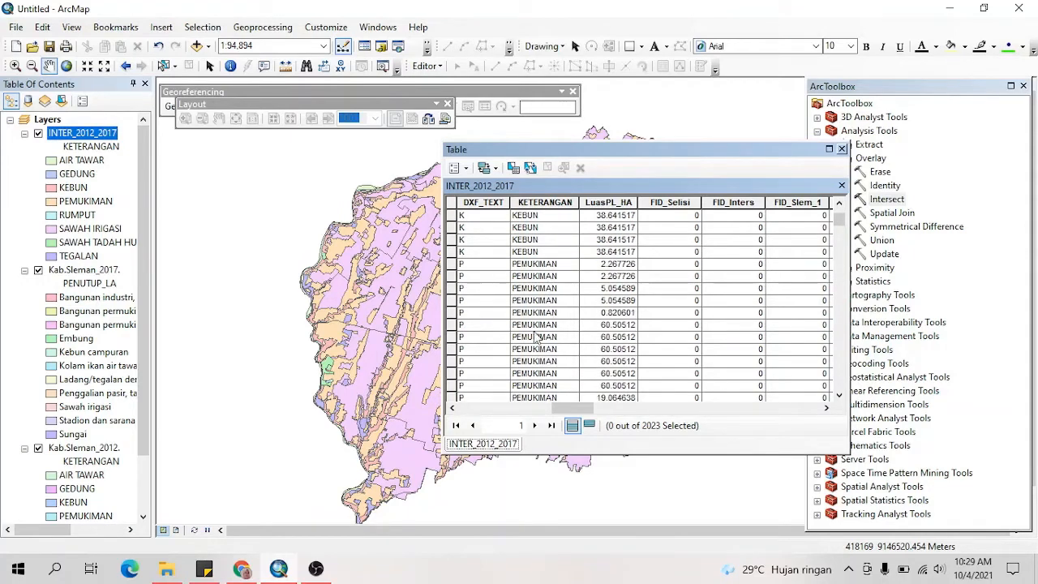
scroll(537, 341, down, 10)
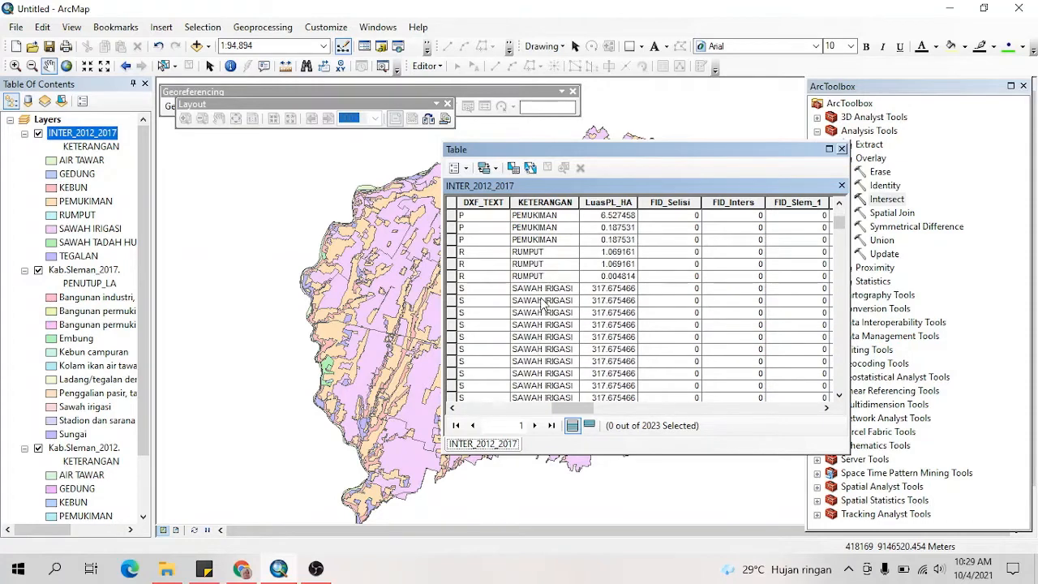
scroll(534, 292, down, 3)
scroll(535, 298, up, 10)
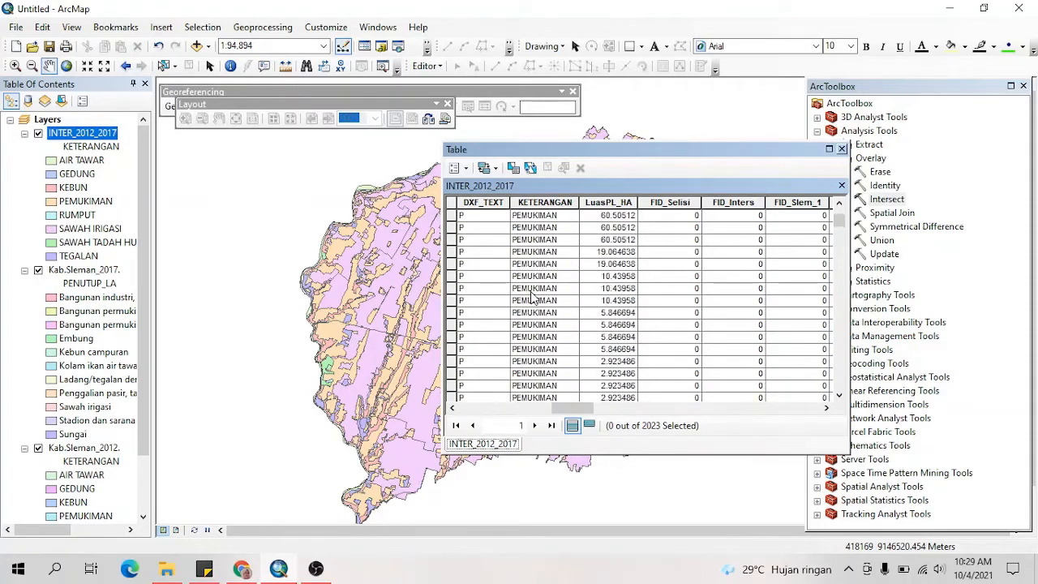
scroll(536, 302, up, 5)
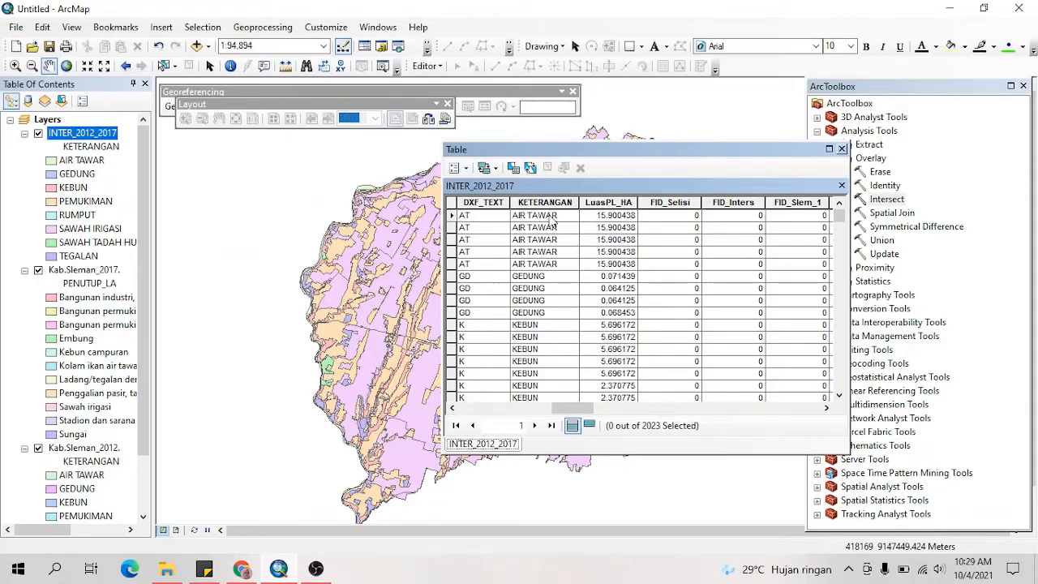
scroll(554, 235, down, 4)
scroll(556, 254, up, 4)
Step: Examine the PENUTUP_LA land cover values of the intersected polygons, and close the attribute table
drag(588, 411, 763, 413)
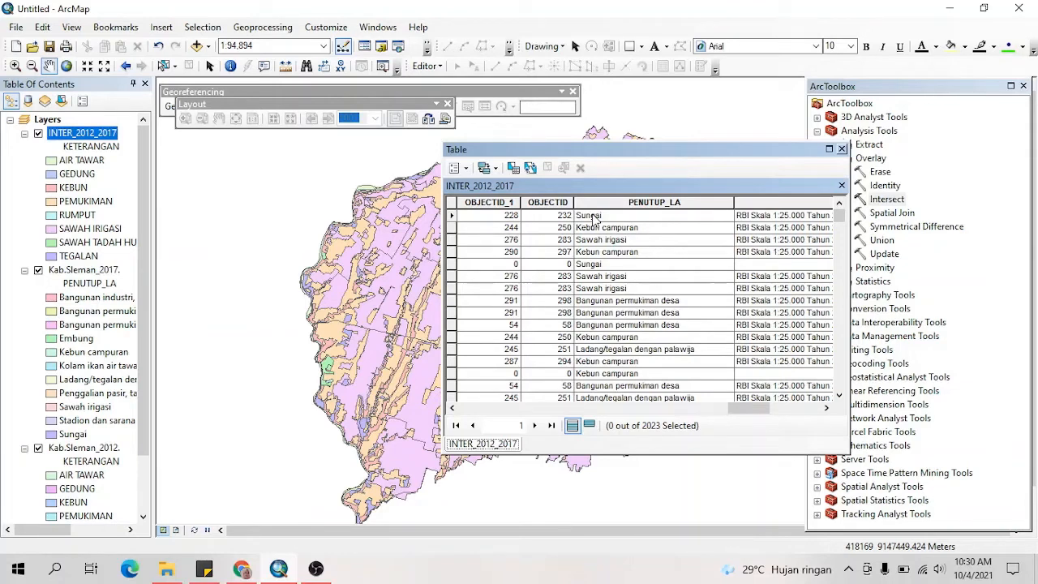
mouse_move(737, 410)
mouse_down()
mouse_move(558, 413)
mouse_move(738, 413)
mouse_up()
scroll(620, 304, down, 5)
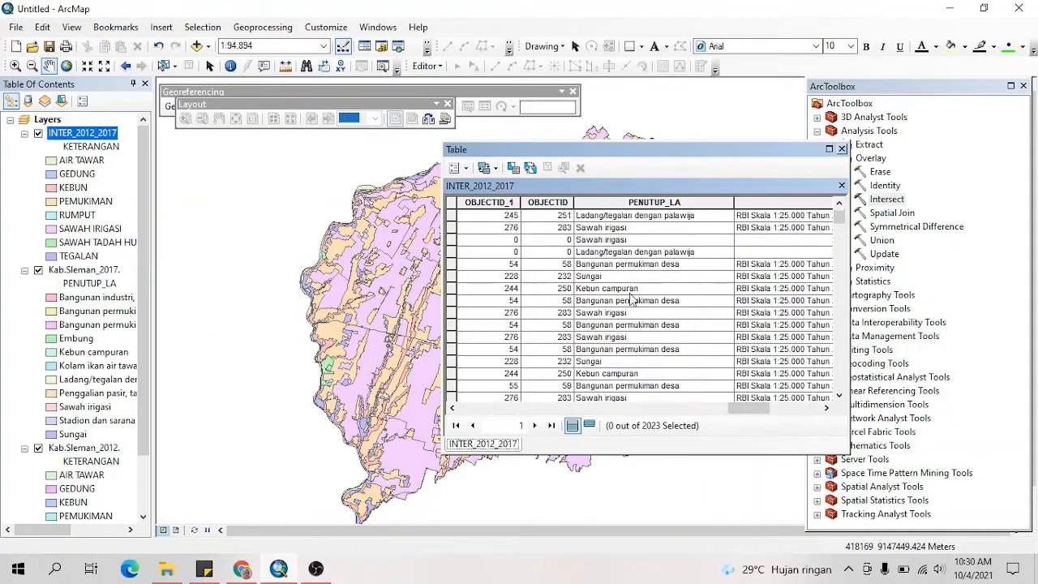
scroll(624, 341, down, 5)
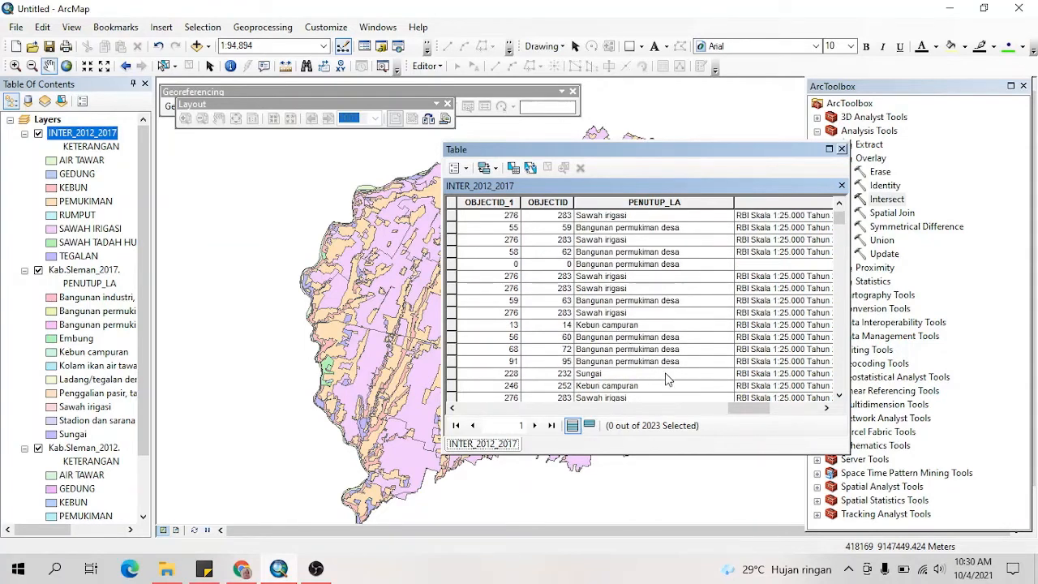
scroll(664, 377, down, 4)
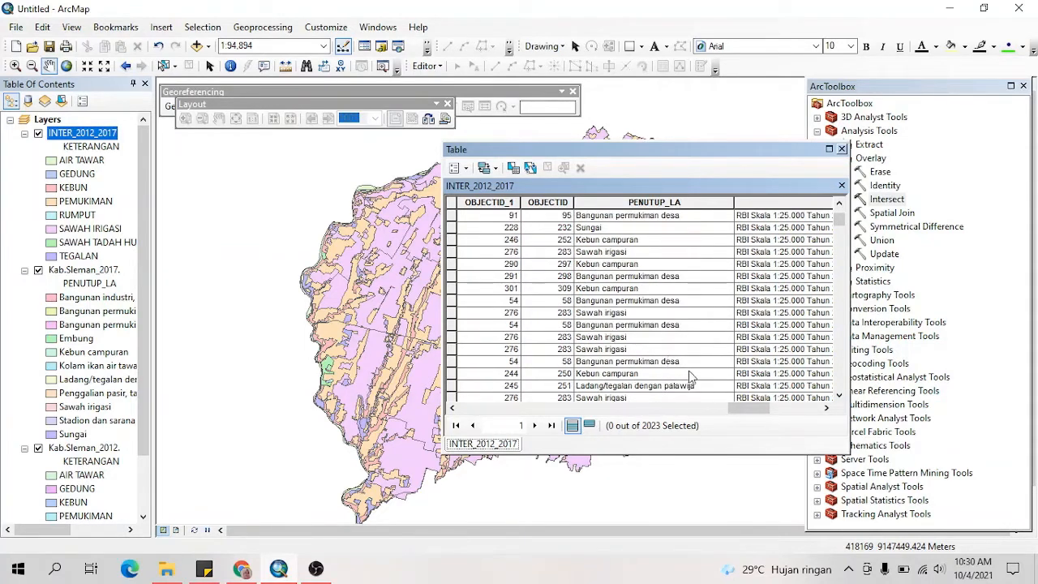
mouse_move(738, 408)
mouse_down()
mouse_move(711, 412)
mouse_move(737, 411)
mouse_up()
click(842, 149)
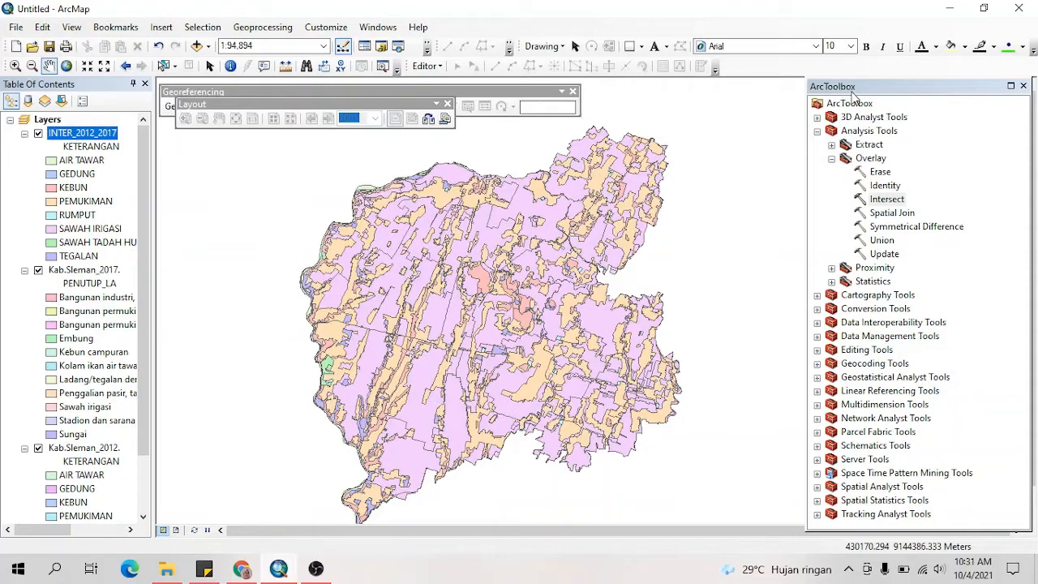
Step: Open the Union overlay tool from ArcToolbox and add Kab.Sleman_2012. and Kab.Sleman_2017. as its input features
click(817, 132)
click(817, 131)
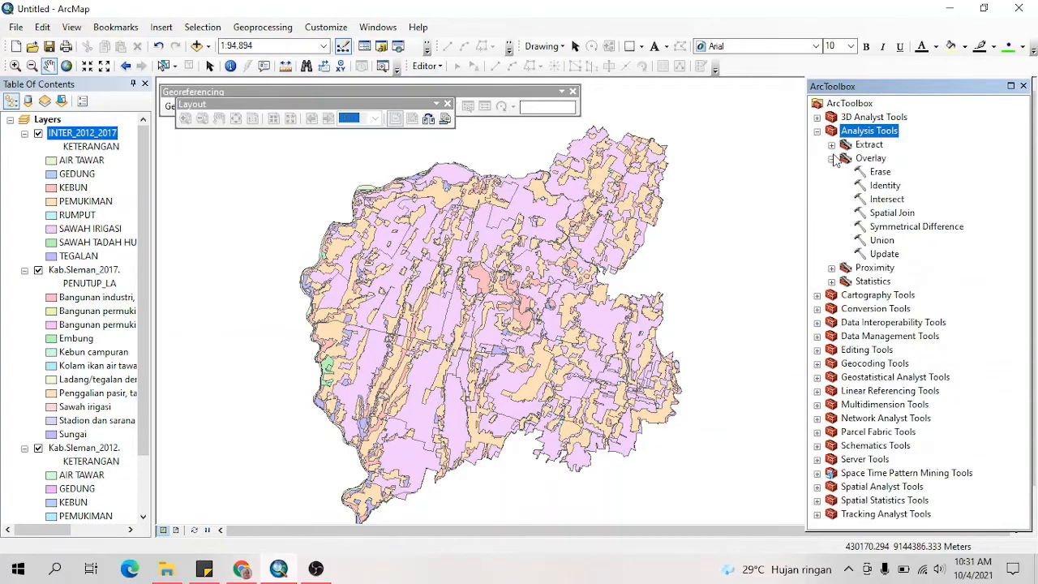
click(831, 158)
click(832, 159)
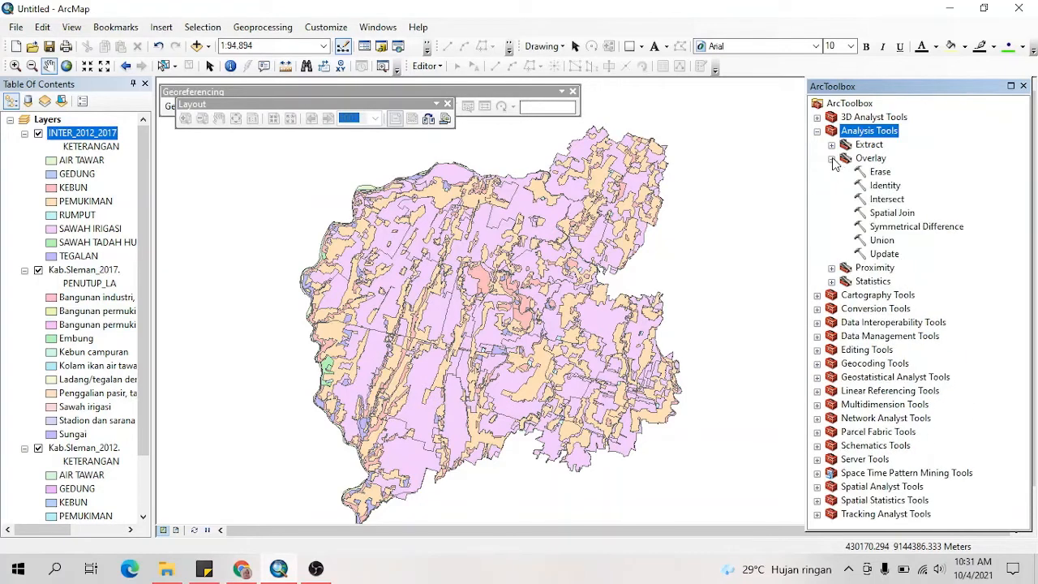
double_click(881, 240)
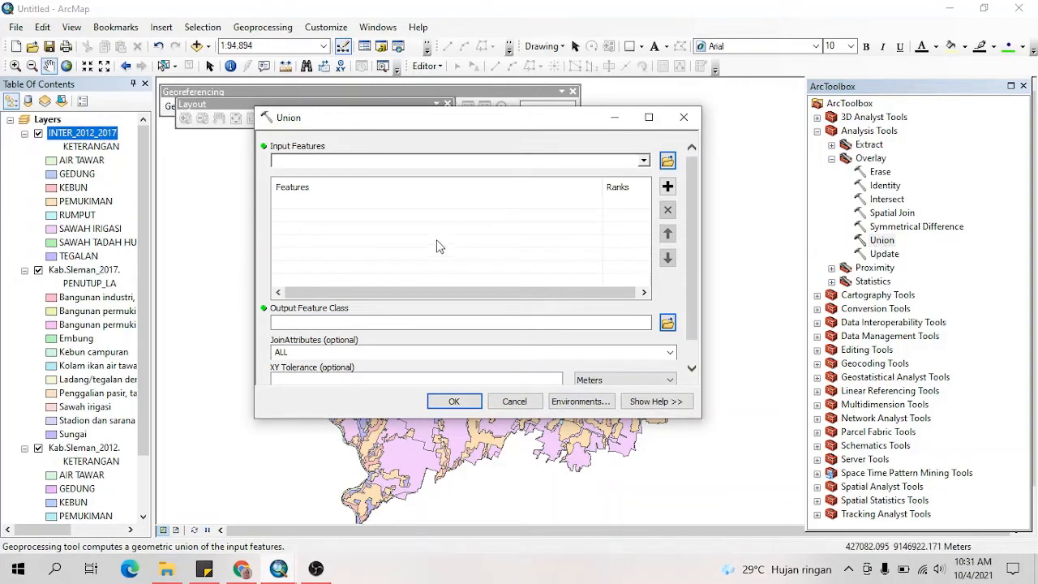
drag(142, 241, 143, 264)
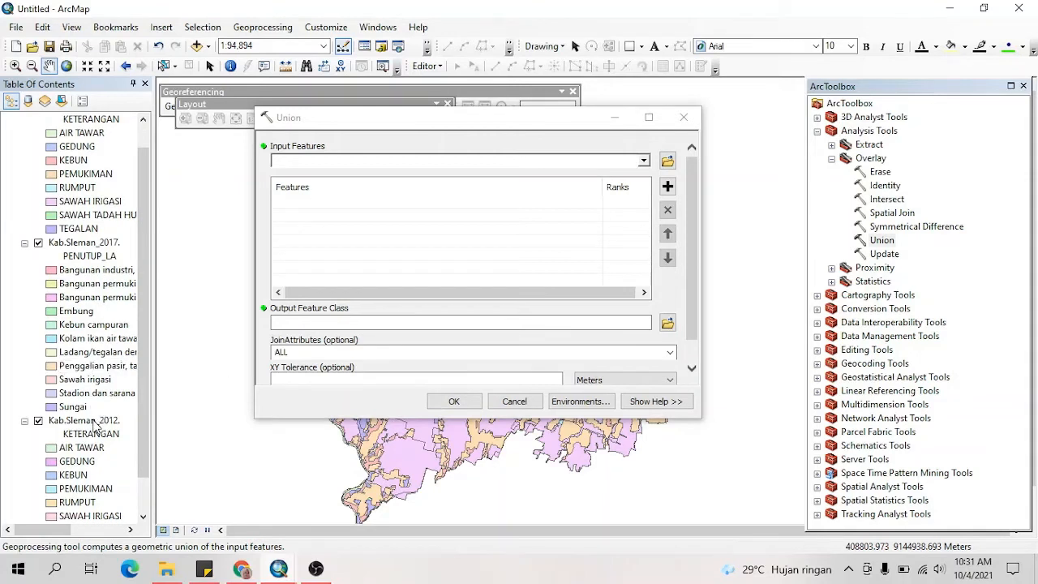
drag(97, 423, 322, 224)
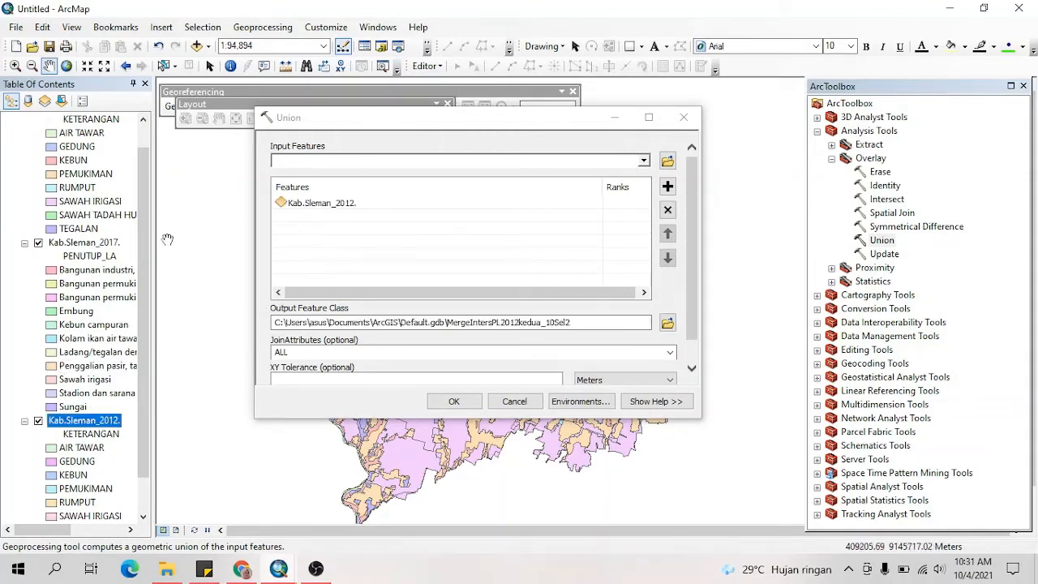
drag(109, 248, 316, 215)
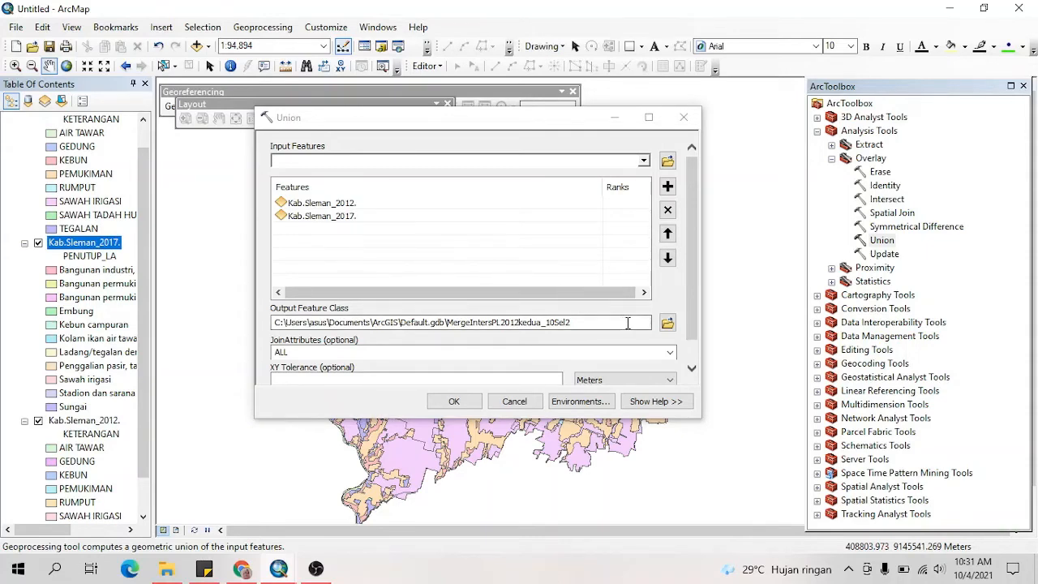
Step: Set the union output to UNION_2012_2017 in the folder containing INTER_2012_2017.shp, and run the tool
click(668, 323)
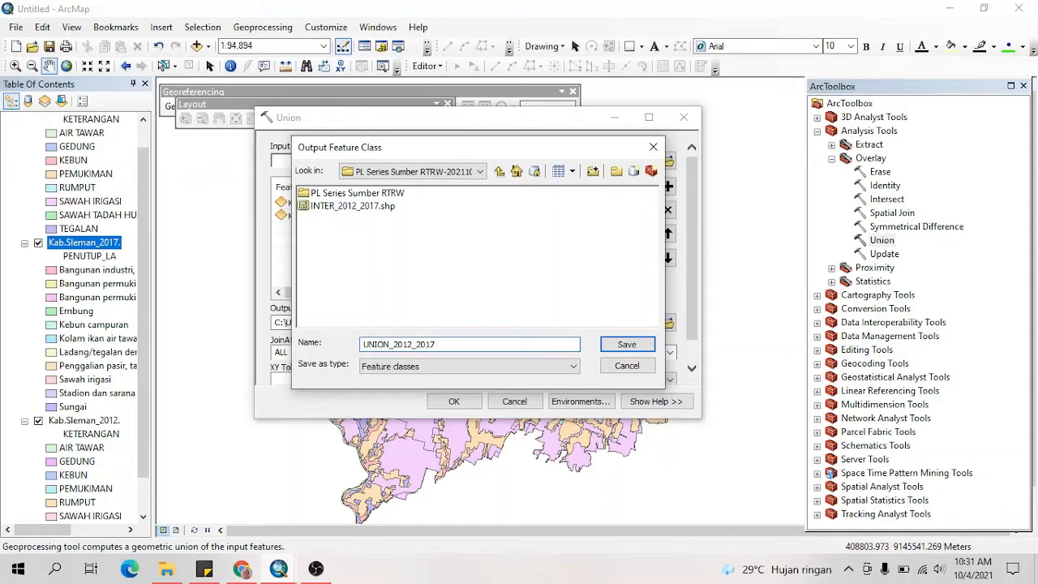
click(628, 344)
click(447, 401)
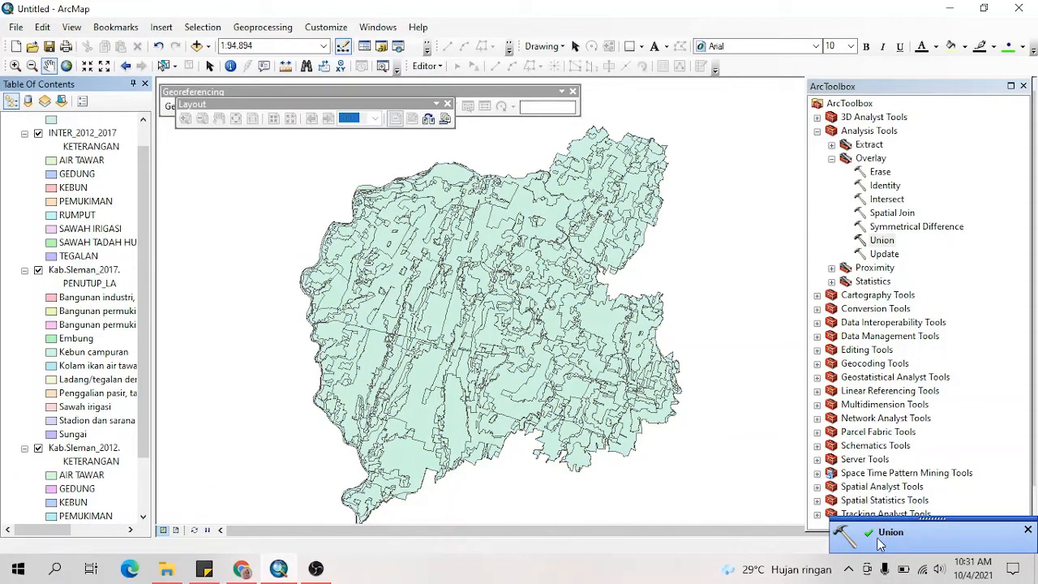
Step: Hide the INTER_2012_2017 layer and set UNION_2012_2017 to unique-value symbology based on the PENUTUP_LA field
scroll(141, 241, up, 1)
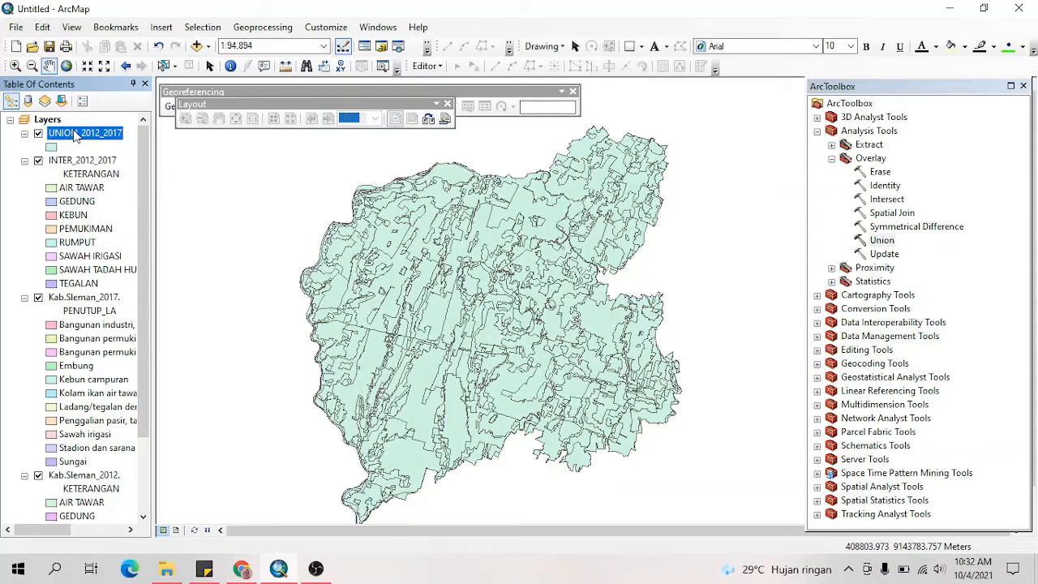
click(38, 161)
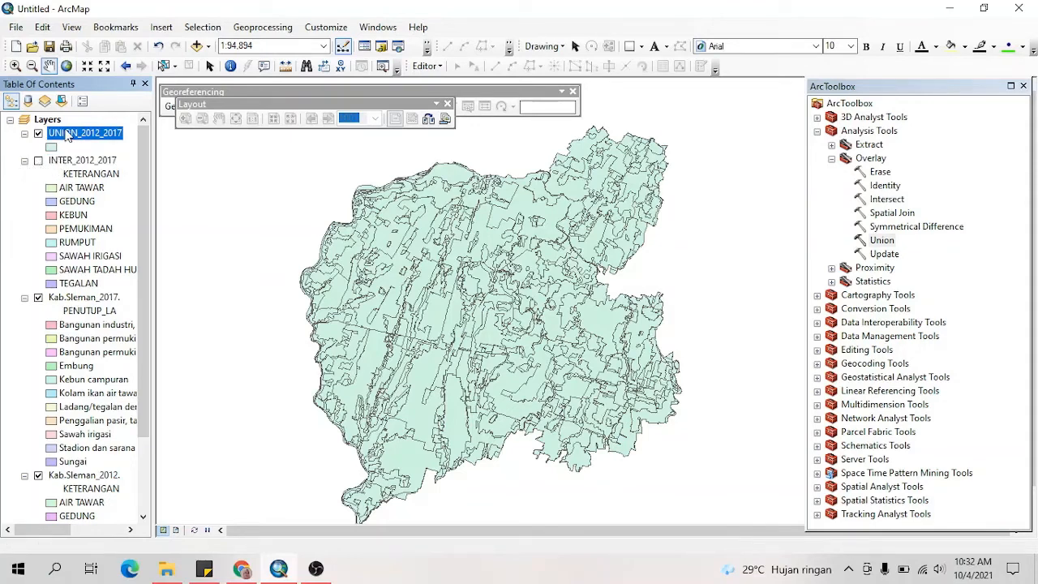
right_click(66, 136)
click(138, 443)
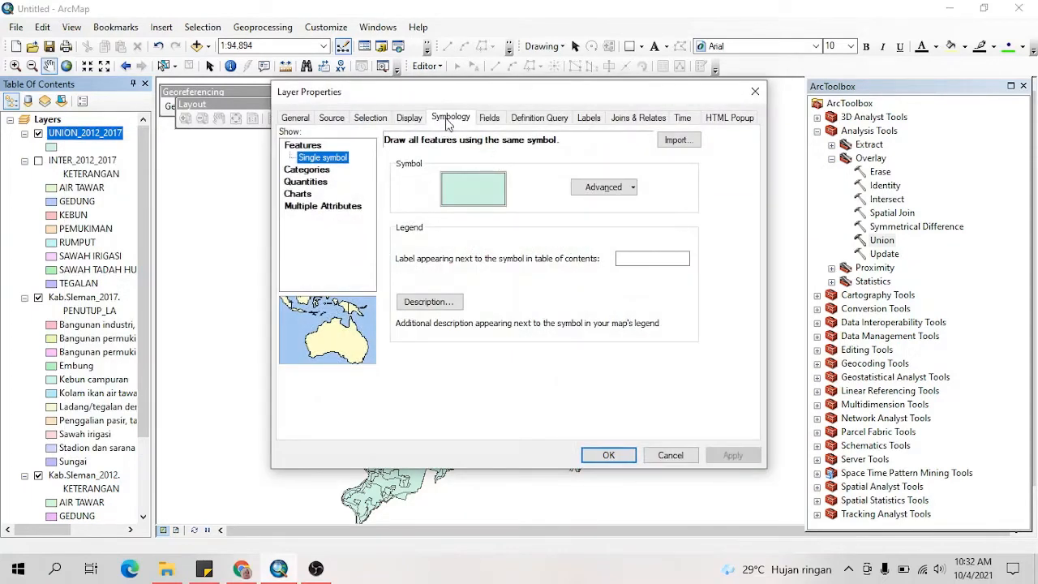
click(307, 169)
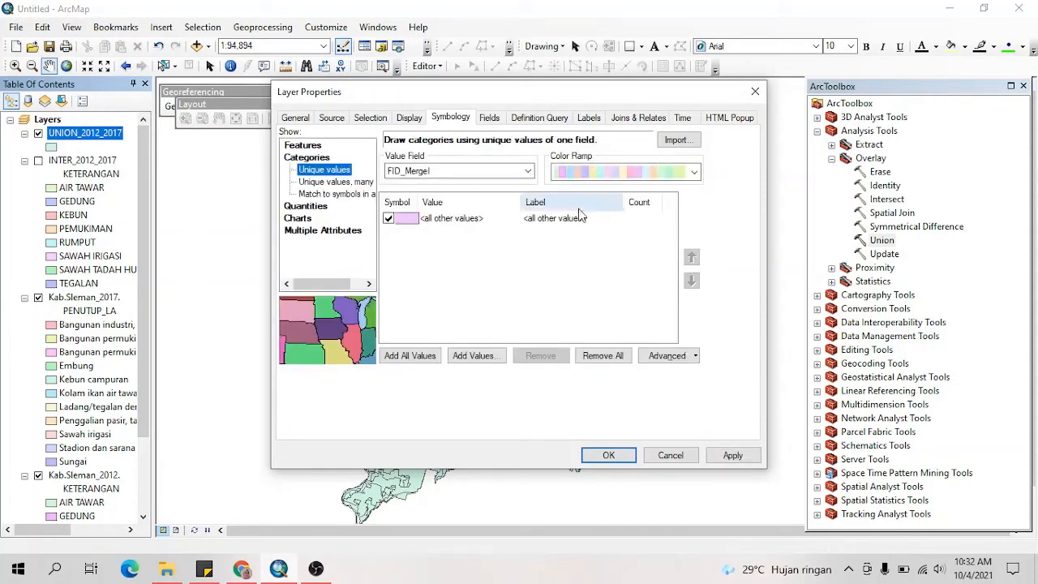
click(480, 179)
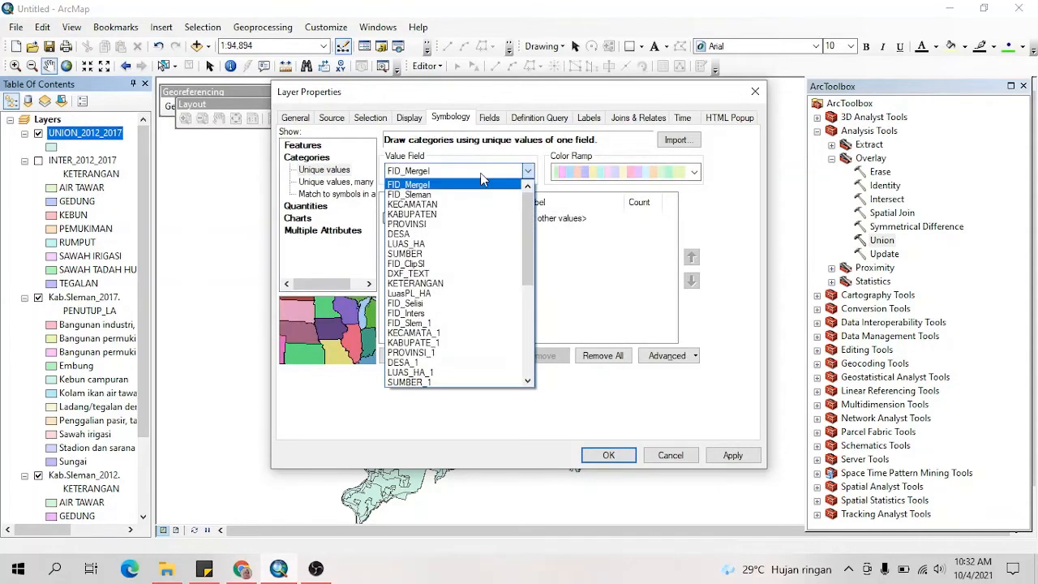
scroll(476, 329, down, 7)
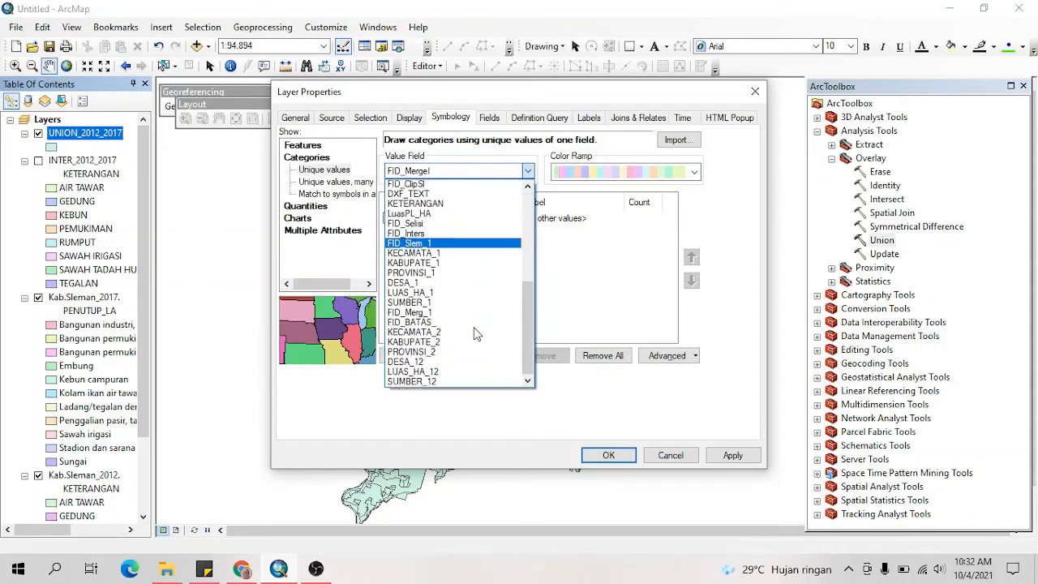
click(442, 303)
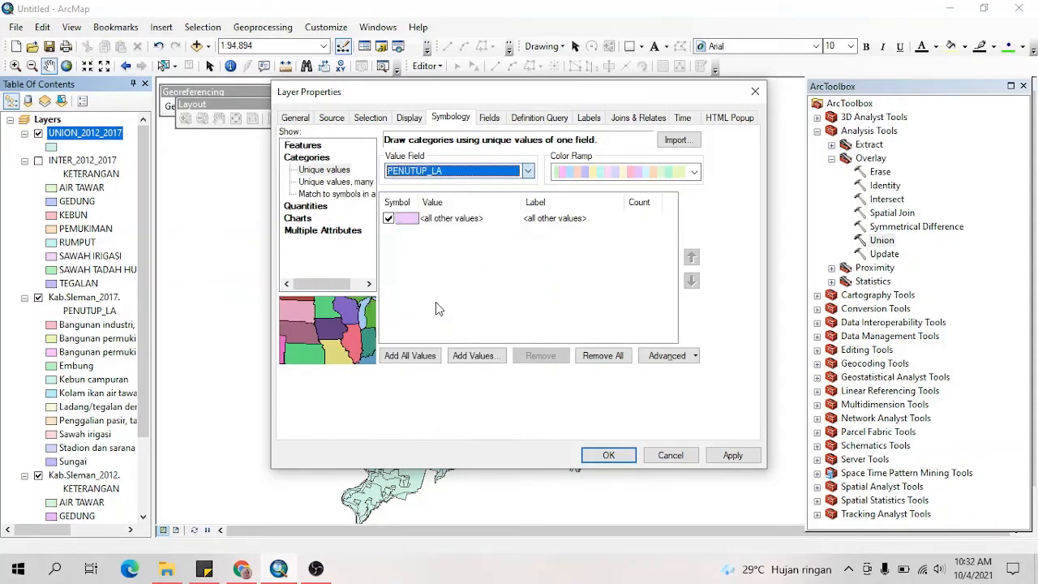
Step: Add all PENUTUP_LA values to the union layer's symbology, exclude all other values, and apply it
click(408, 359)
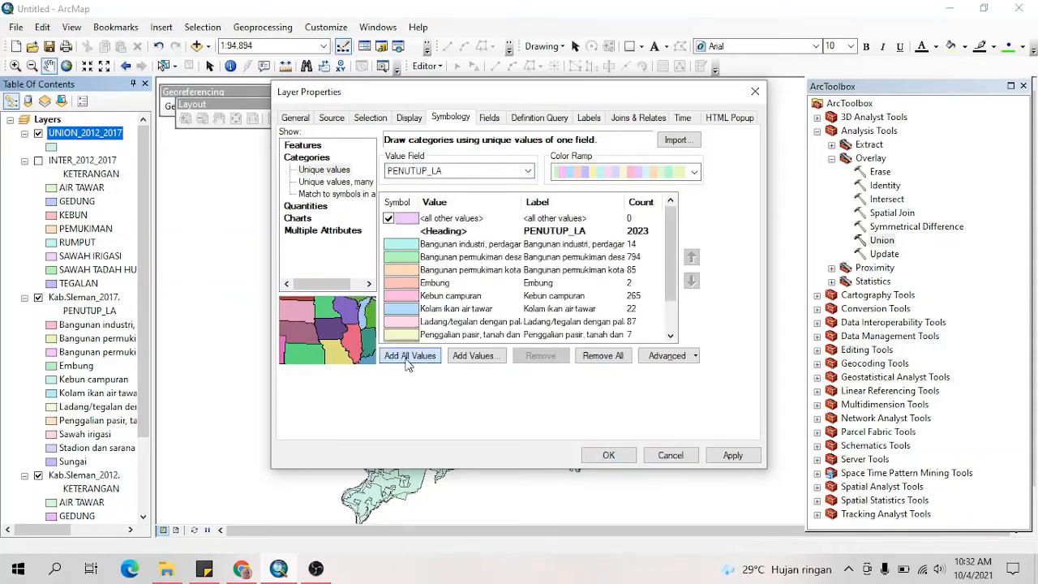
click(388, 219)
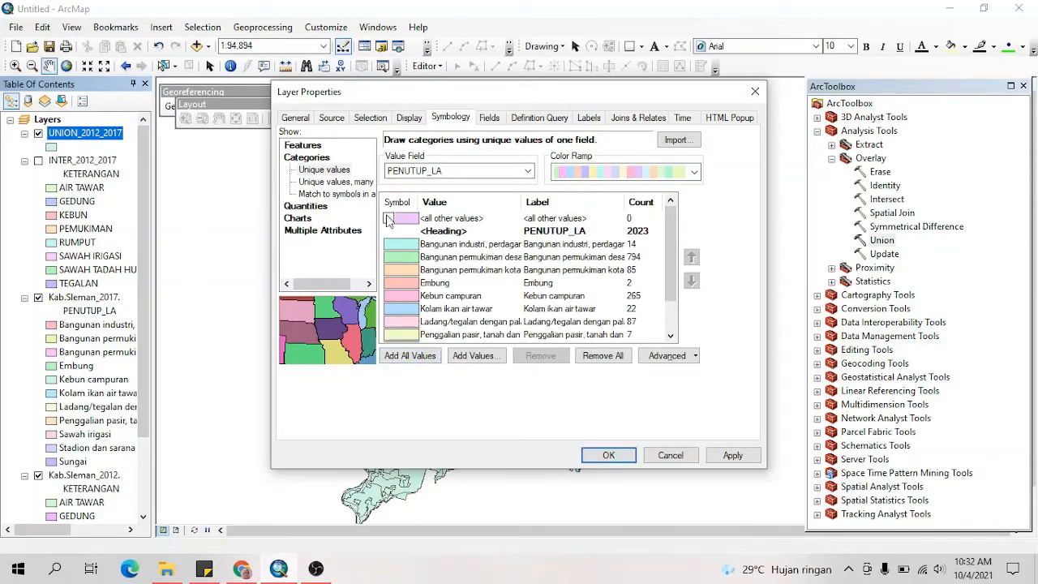
click(731, 455)
click(608, 455)
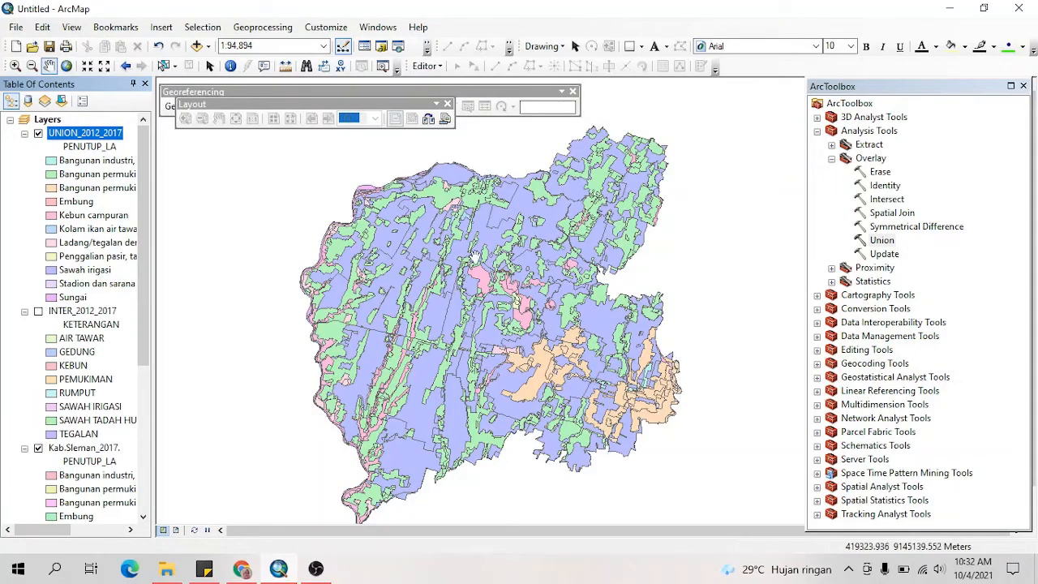
Step: Change the UNION_2012_2017 symbology to unique values of the KETERANGAN field, adding all values and applying it
right_click(92, 140)
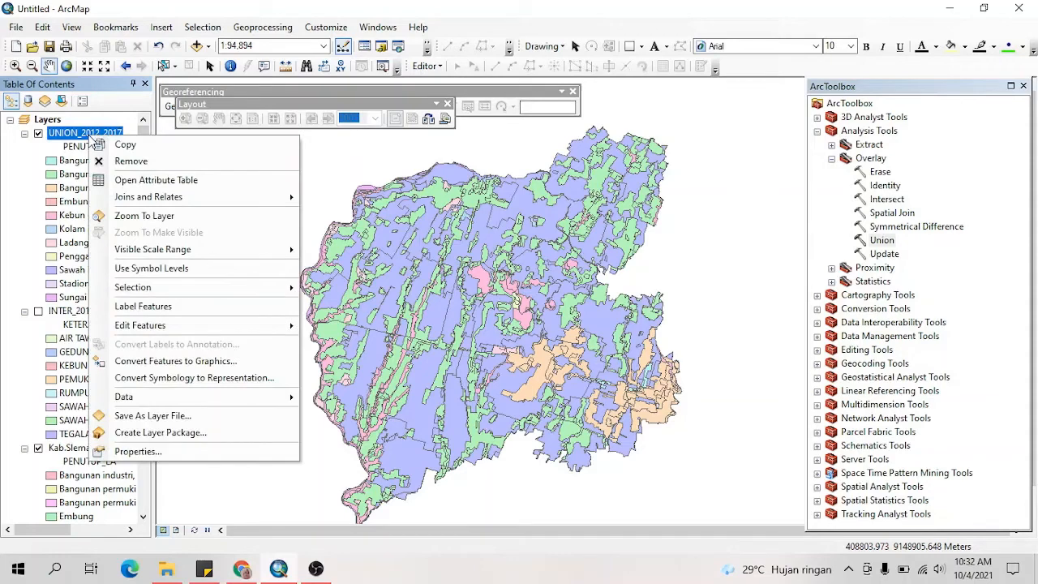
click(154, 451)
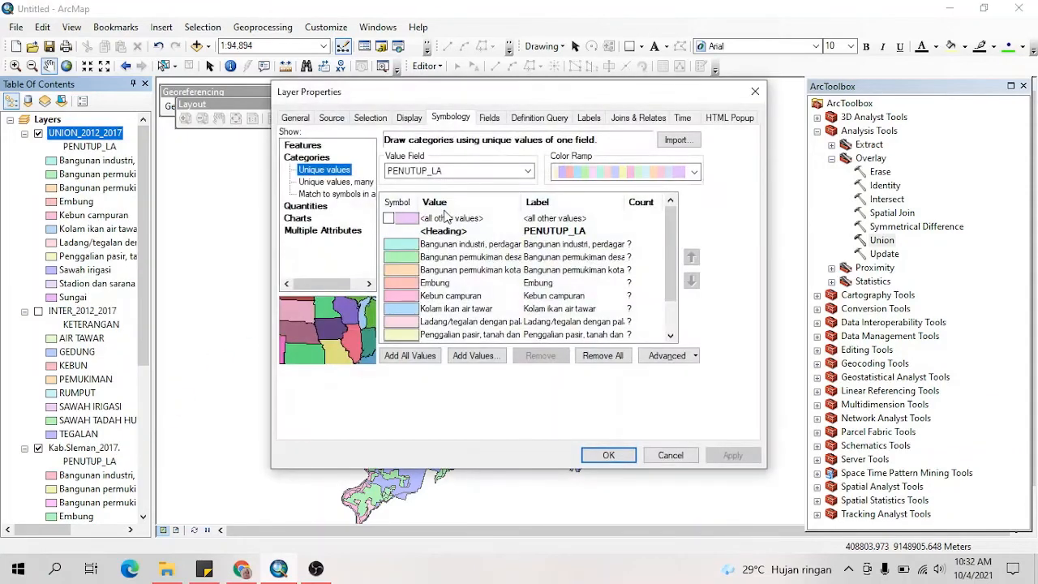
click(474, 172)
scroll(485, 292, up, 4)
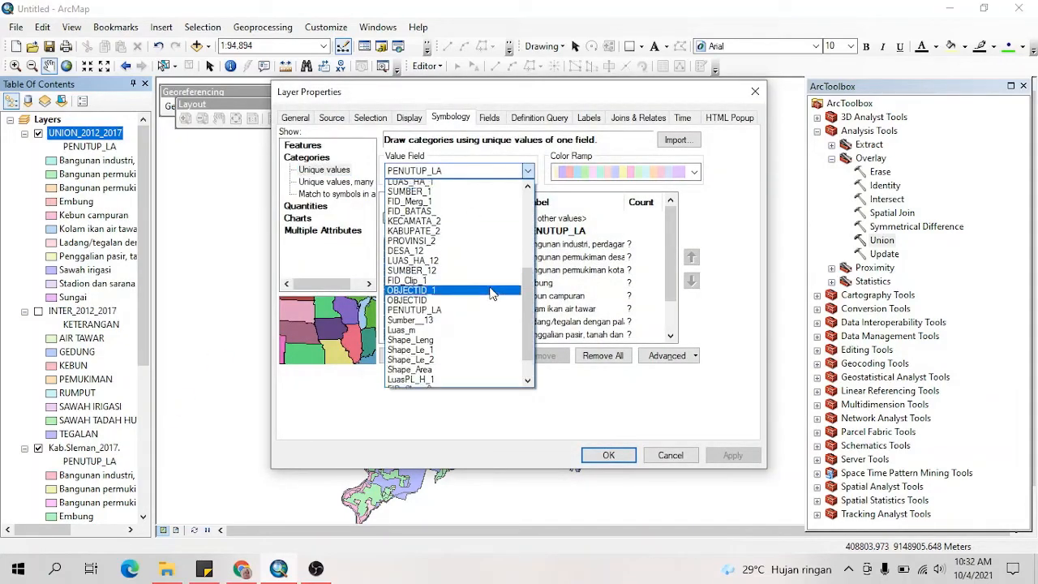
scroll(533, 280, up, 1)
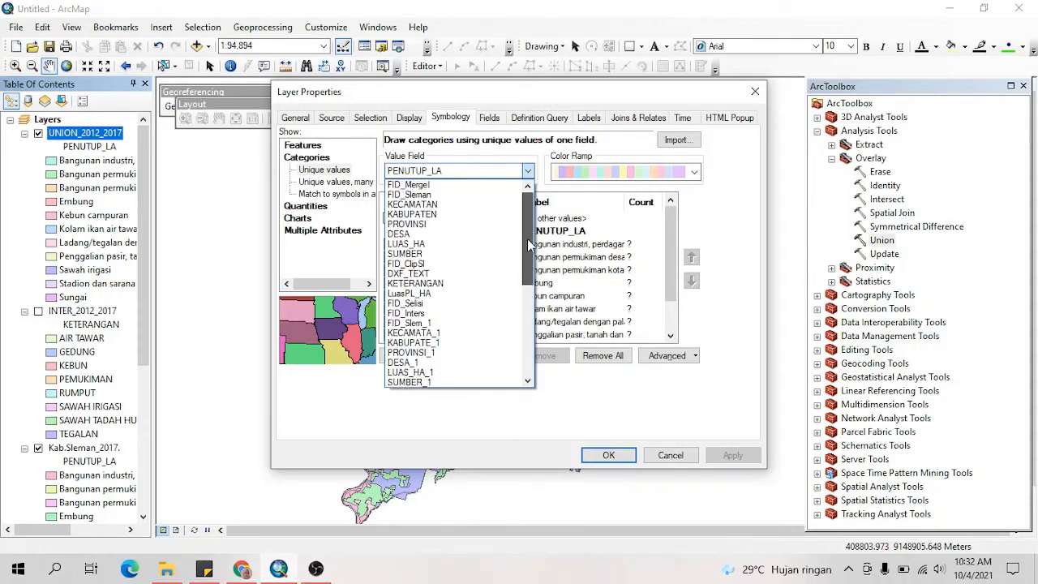
click(399, 271)
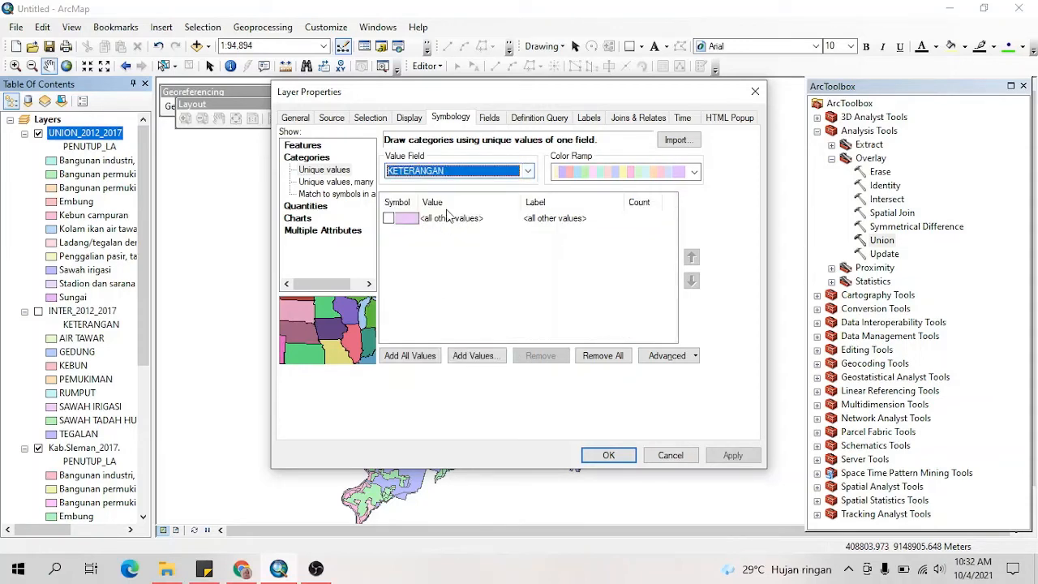
click(410, 356)
click(733, 455)
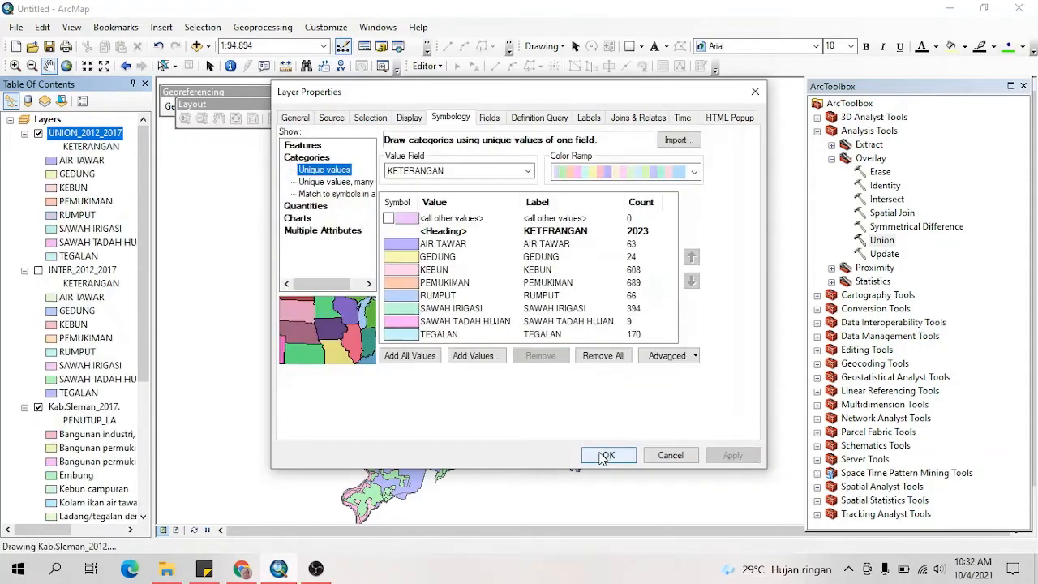
click(608, 455)
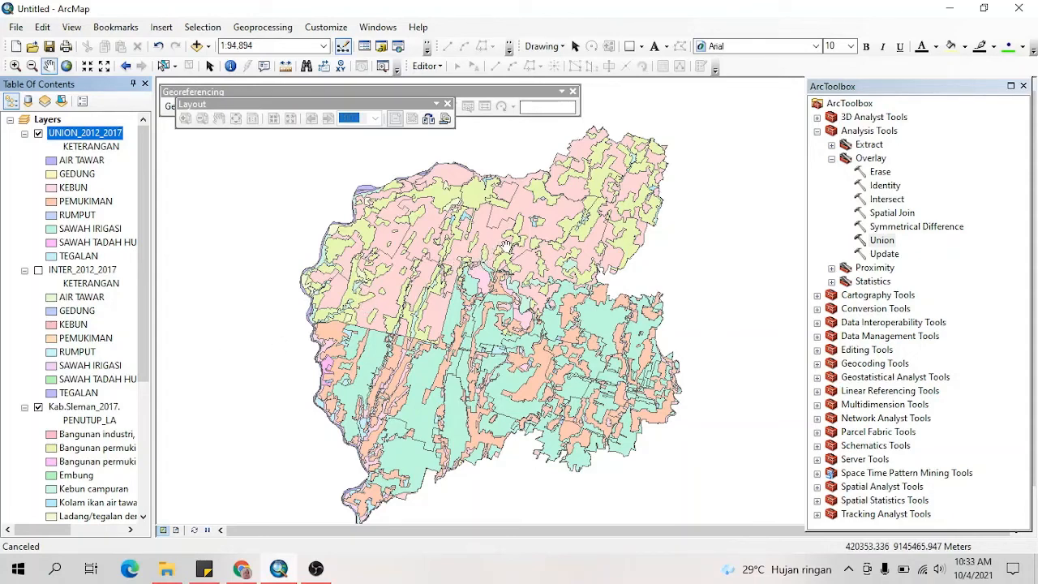
Step: Examine the KETERANGAN land cover values in the UNION_2012_2017 attribute table, and close the table
scroll(505, 248, down, 1)
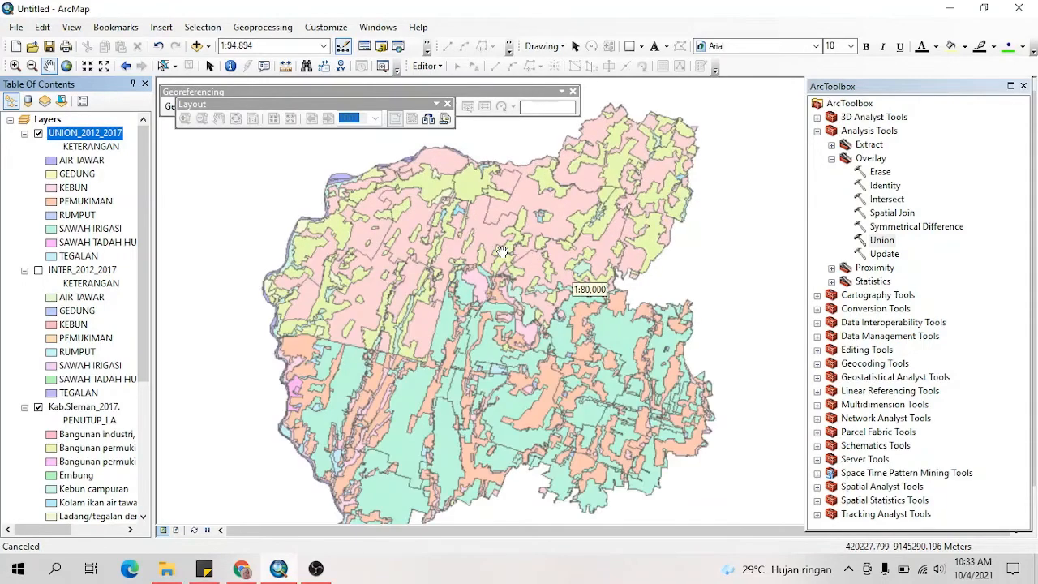
scroll(503, 252, up, 1)
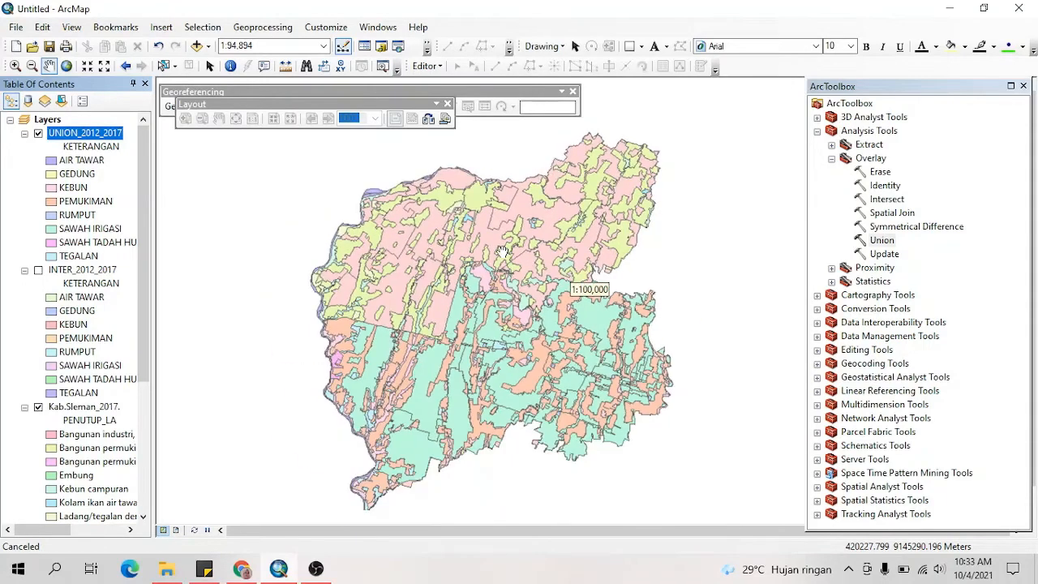
right_click(108, 138)
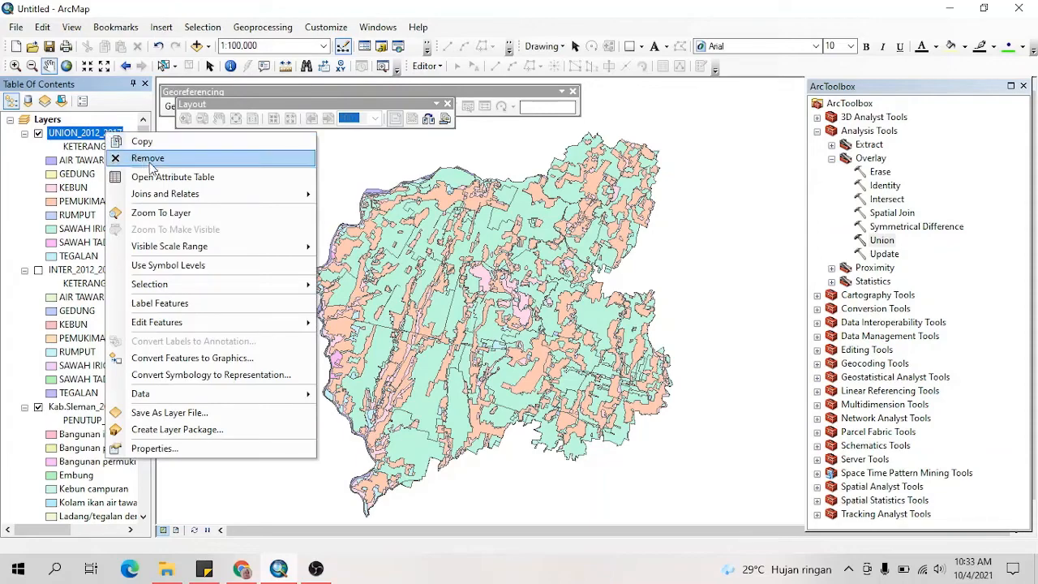
click(167, 177)
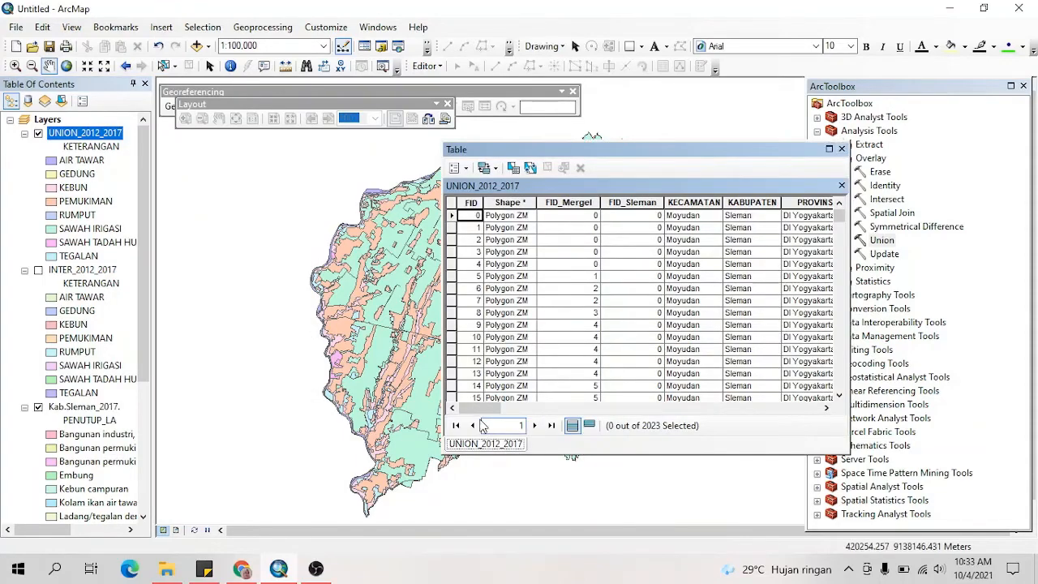
drag(488, 408, 565, 352)
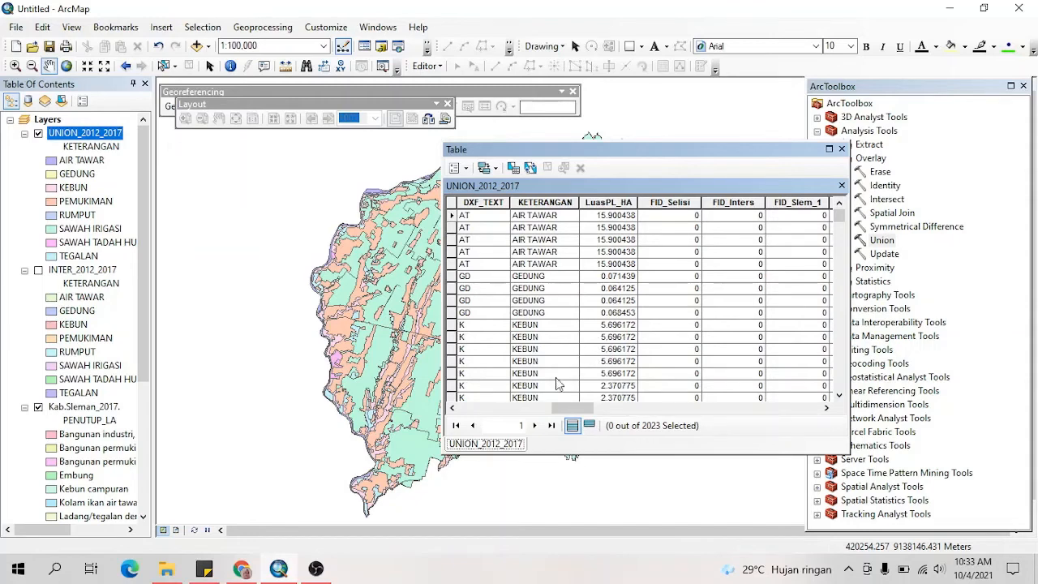
click(842, 149)
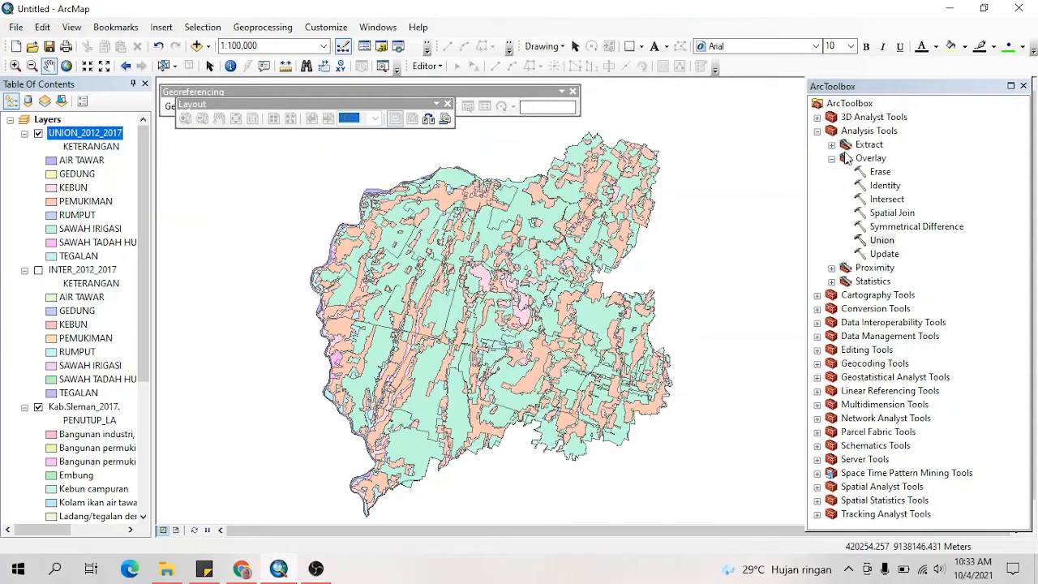